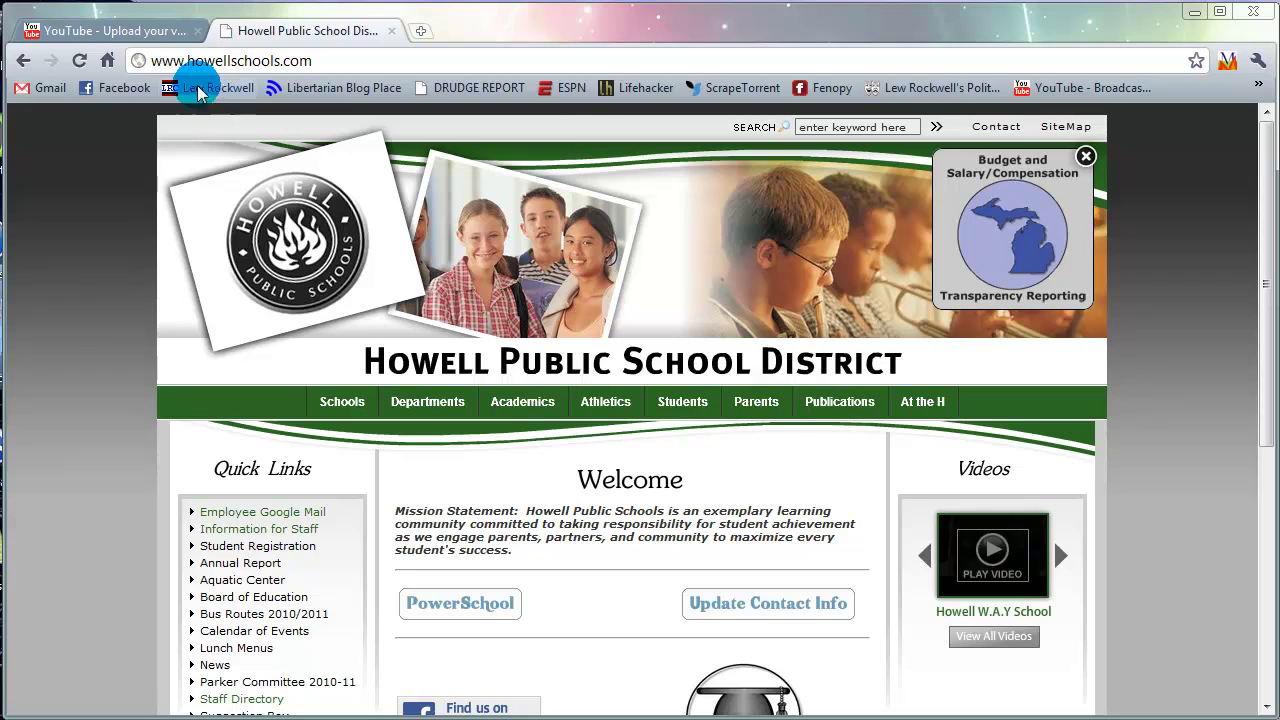
Step: Open Gmail from the bookmark on the Howell Public Schools homepage
click(50, 90)
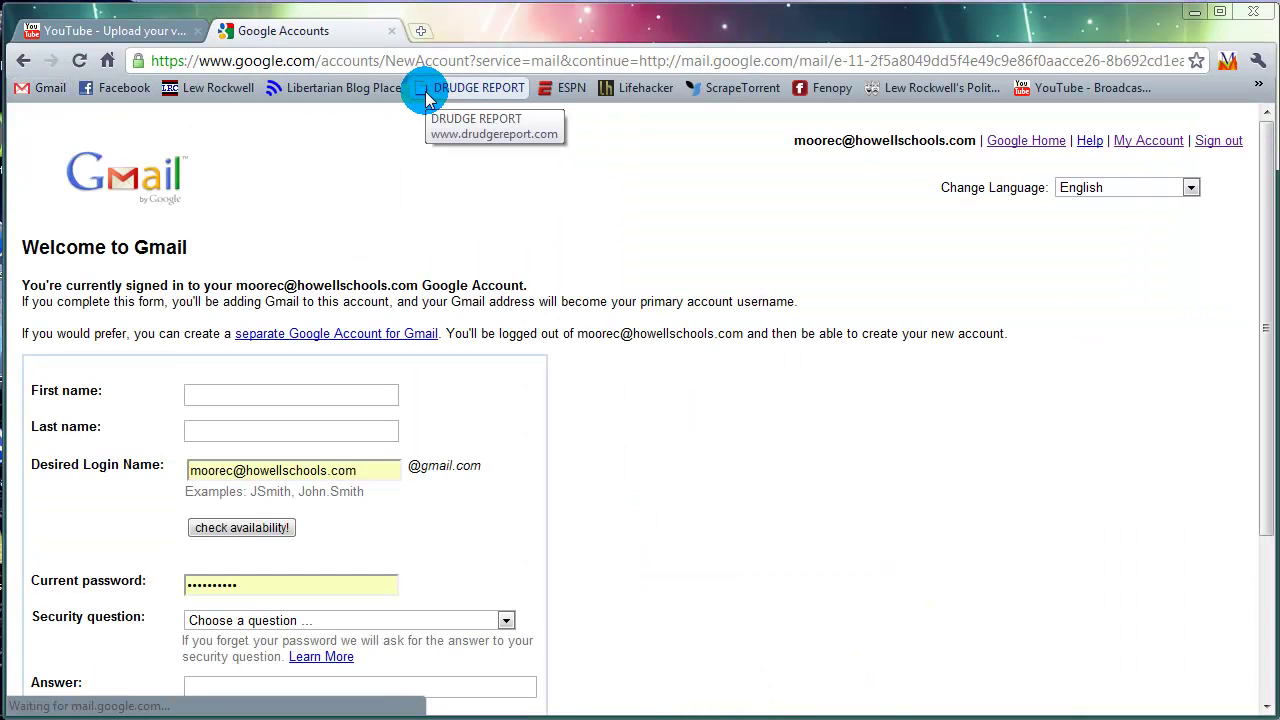
Step: Sign out of the school account, sign in with the personal Gmail address and password, and open the inbox
click(1207, 143)
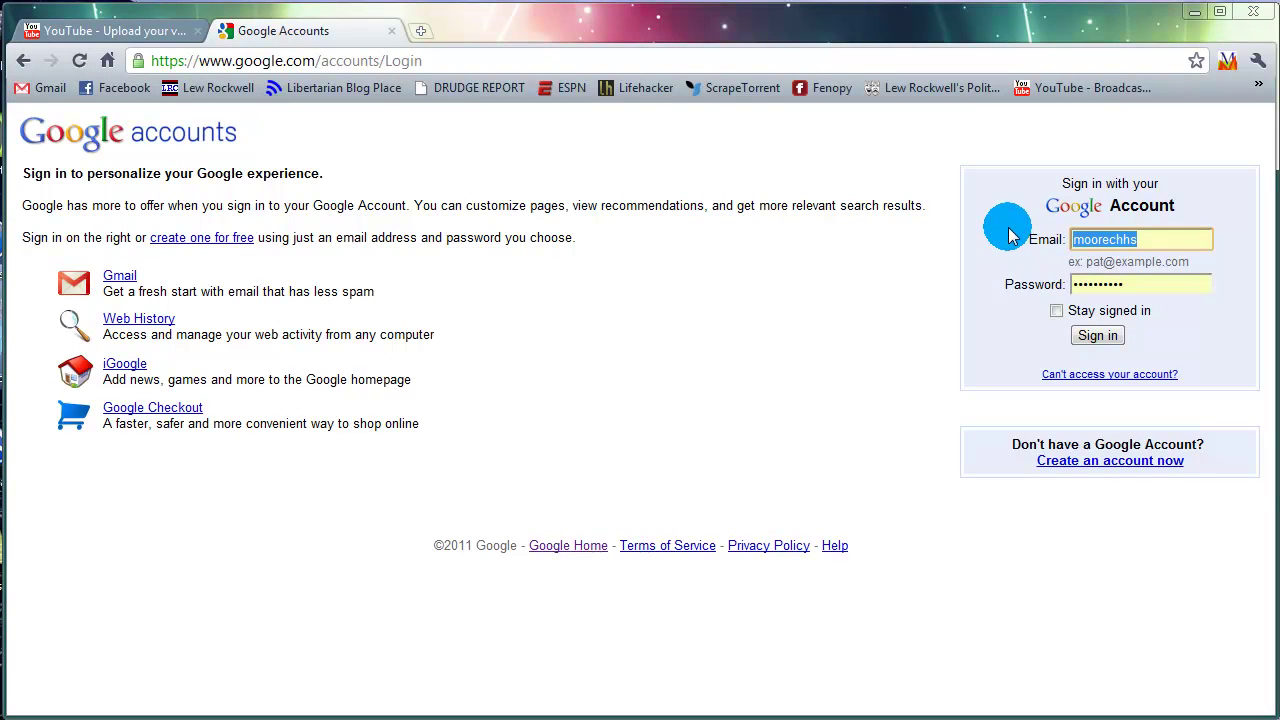
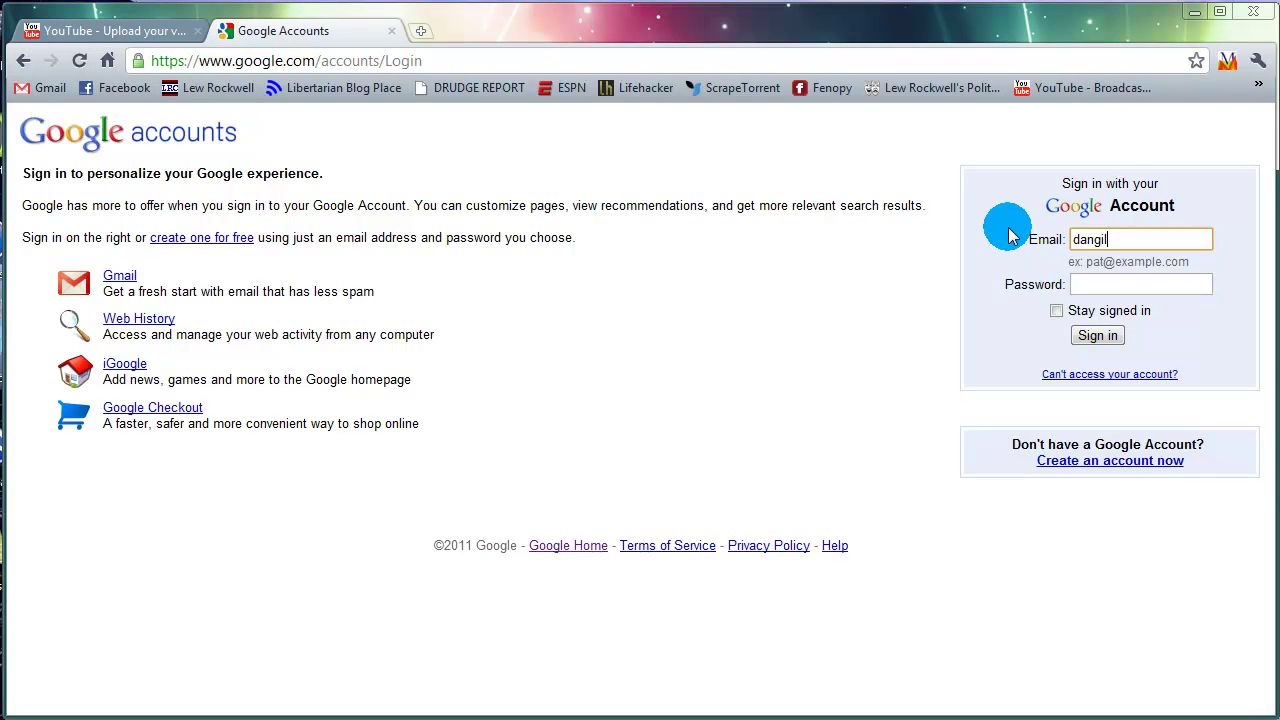
key(Tab)
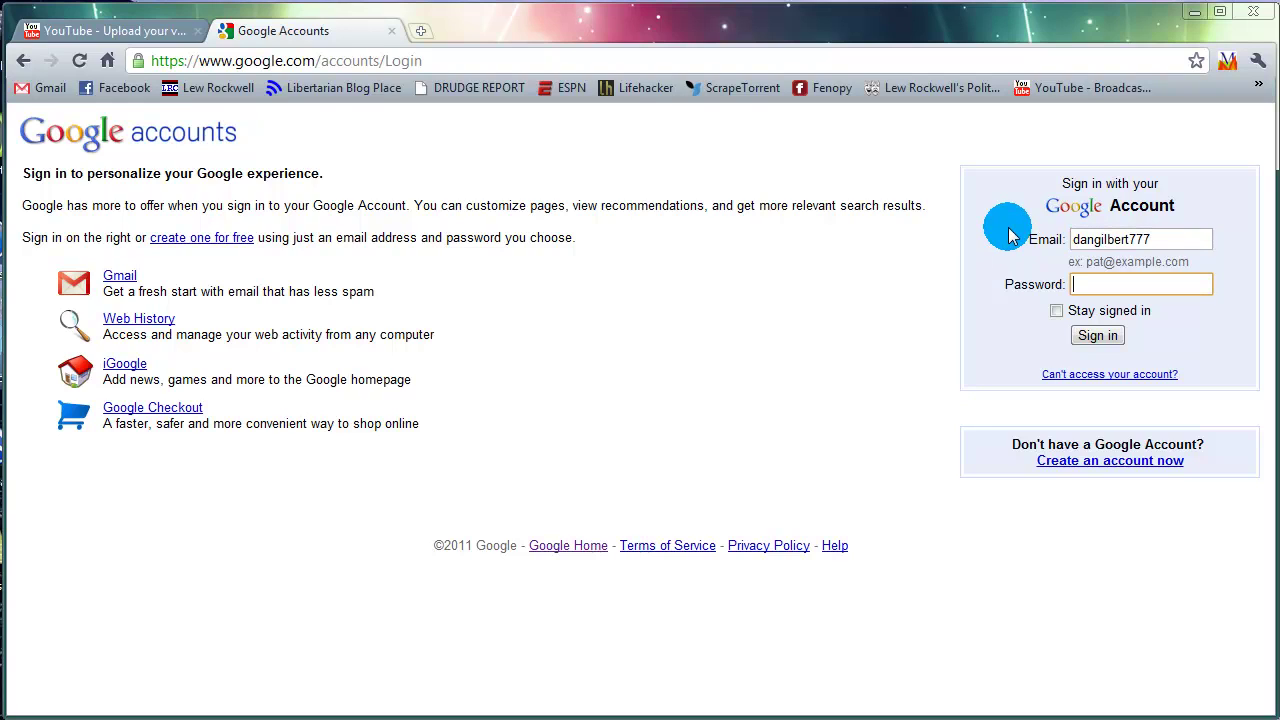
text(•••••••)
key(Return)
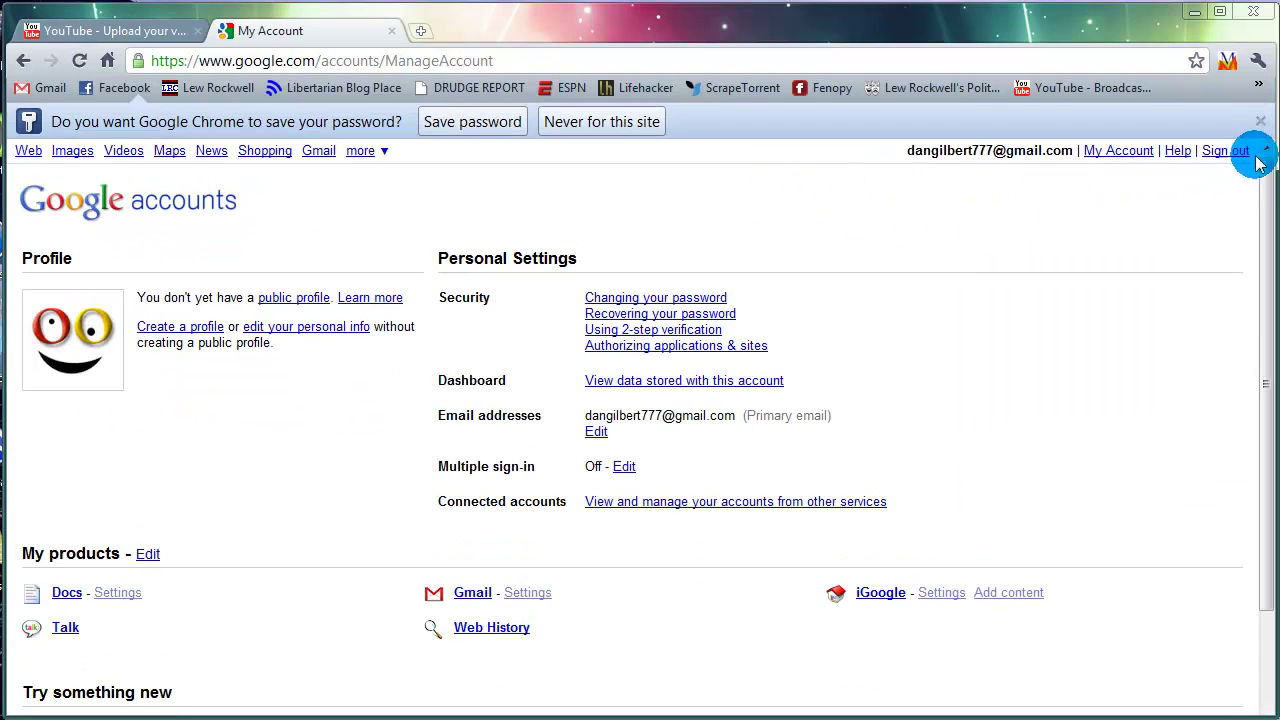
click(1260, 121)
click(333, 118)
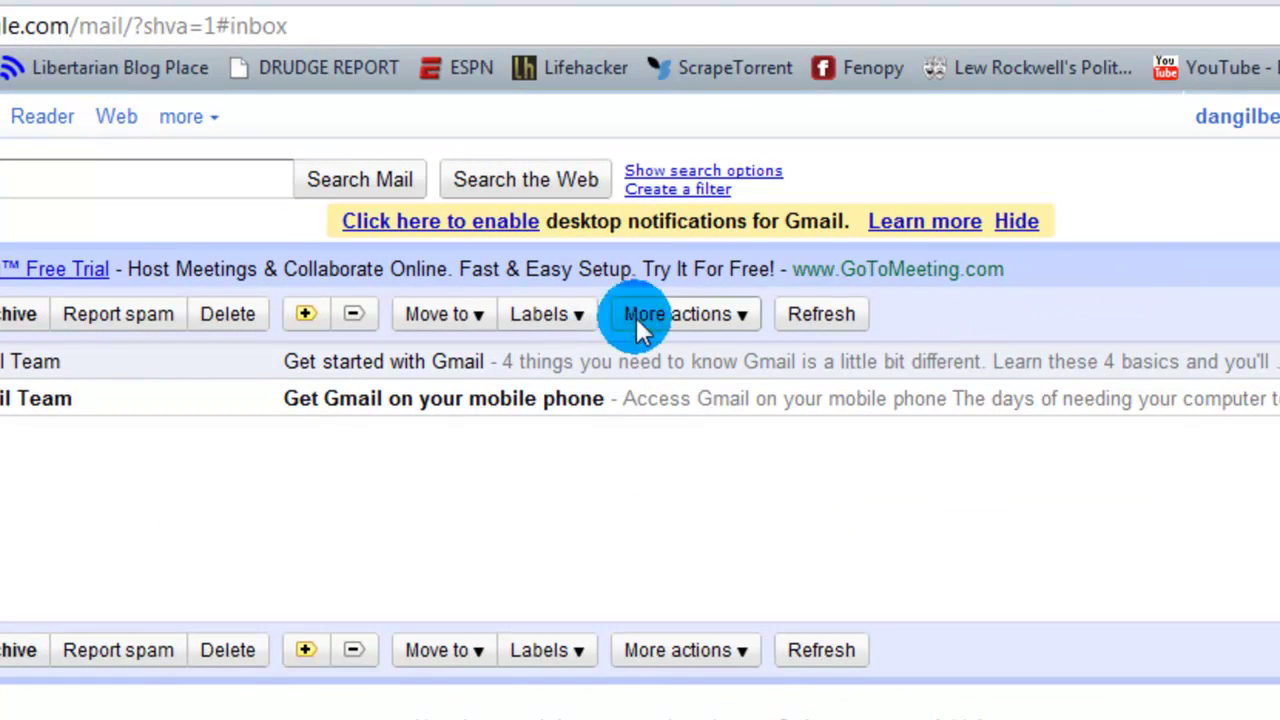
Step: Choose Manage labels from the inbox's Labels dropdown
click(582, 315)
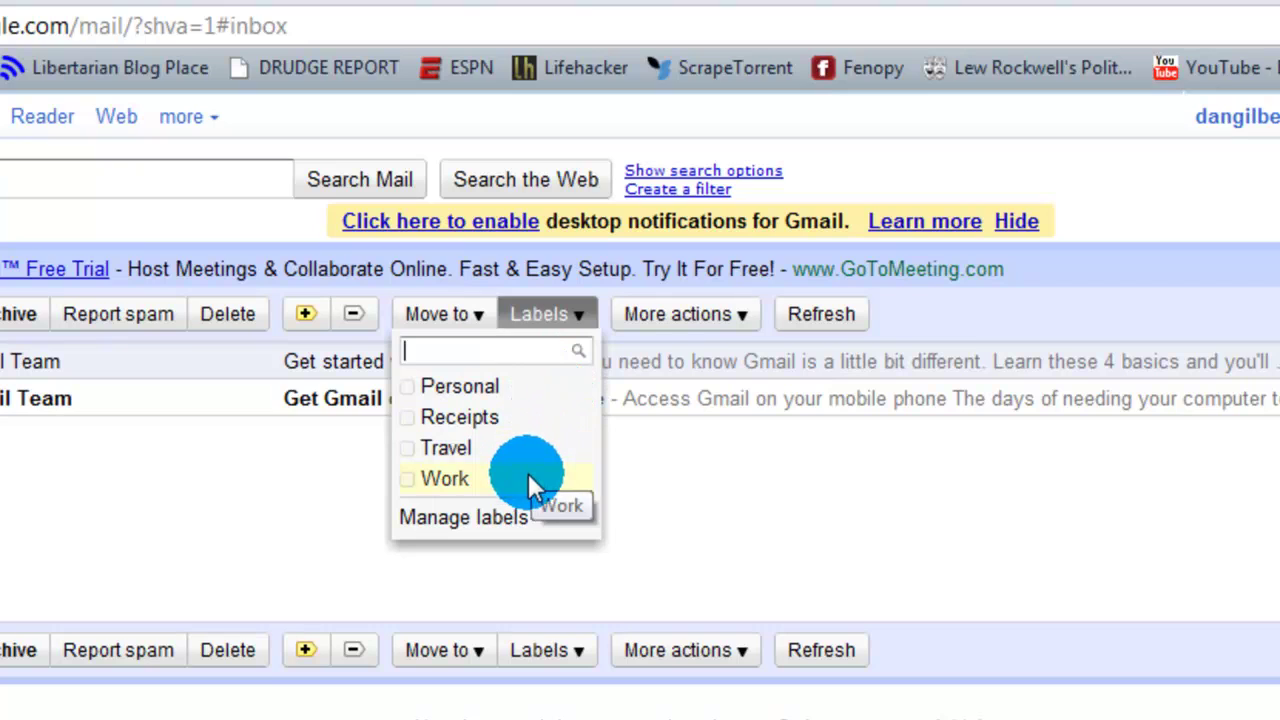
click(452, 517)
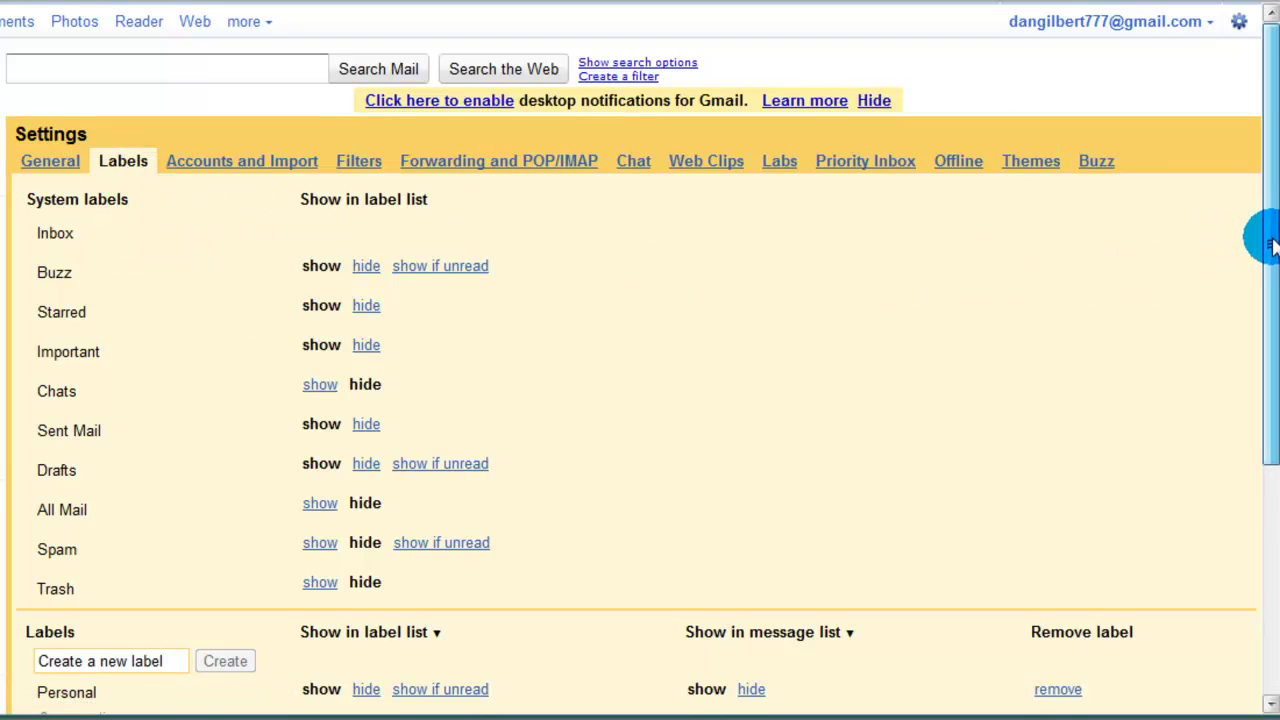
Step: Scroll the Labels settings page to view the system and custom label list
drag(1268, 240, 1268, 314)
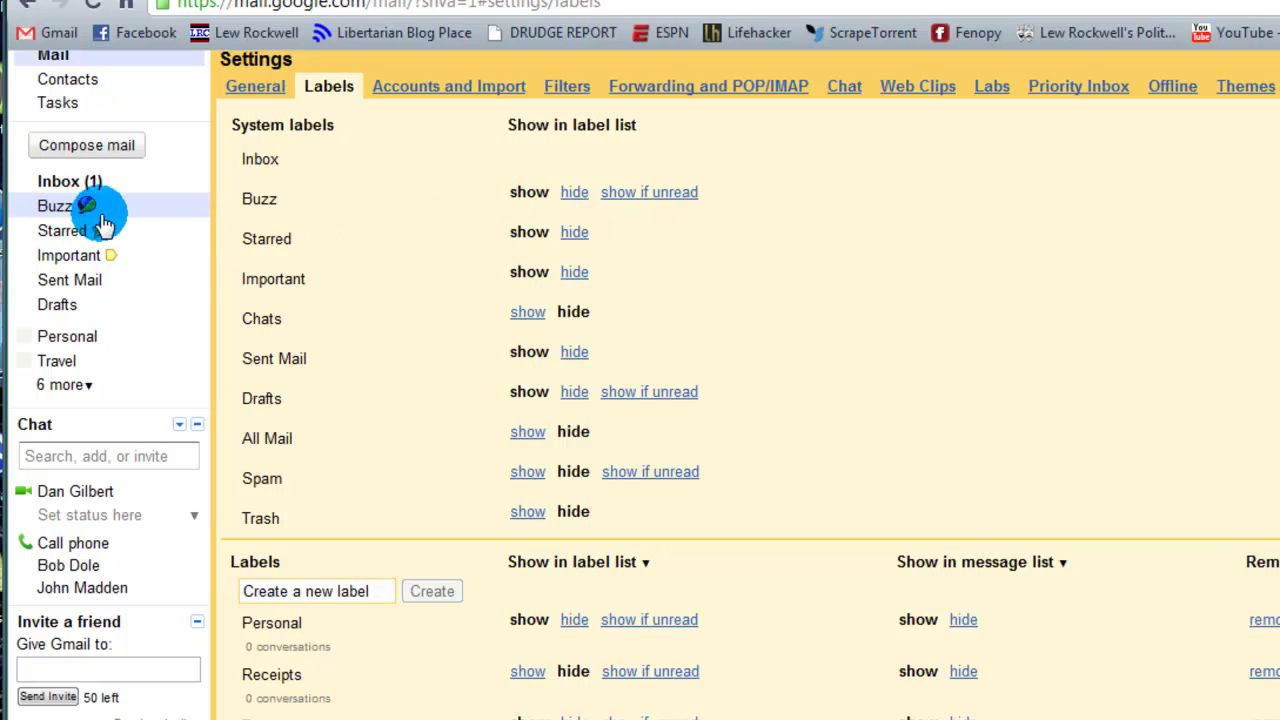
Step: Set Buzz to hide, leaving Sent Mail and Drafts shown in the sidebar
click(578, 194)
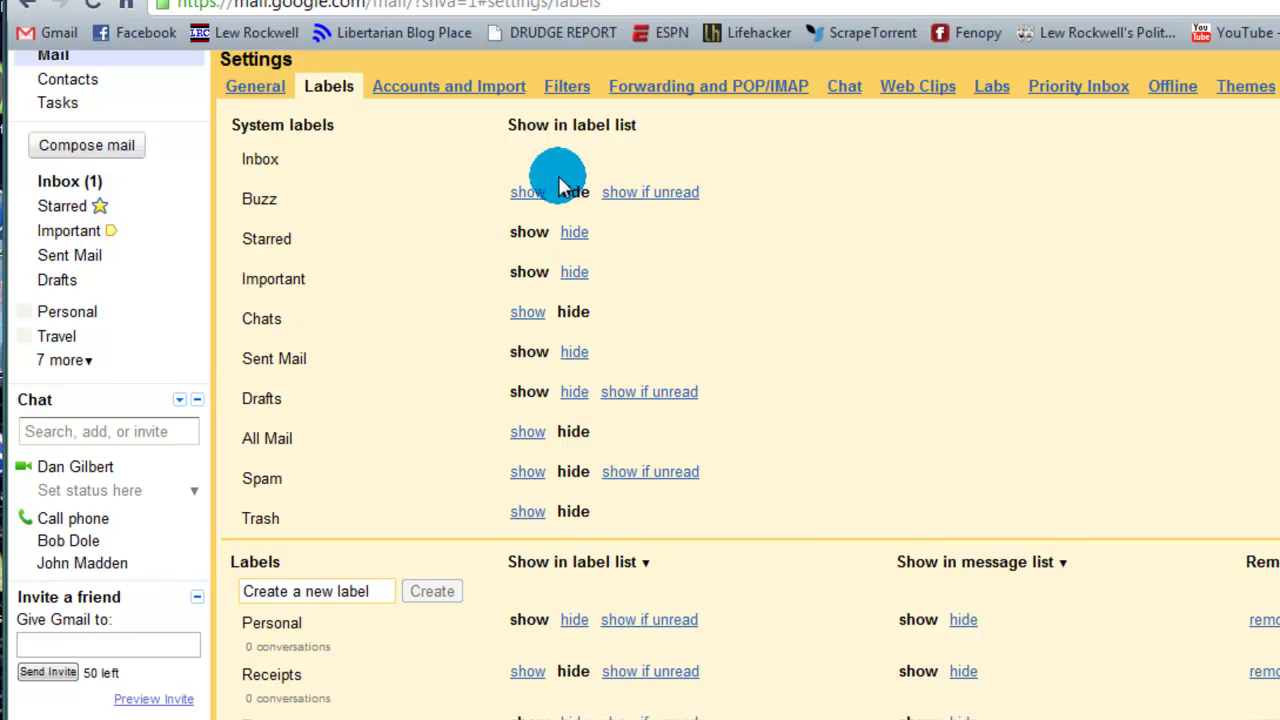
click(573, 352)
click(573, 392)
click(528, 392)
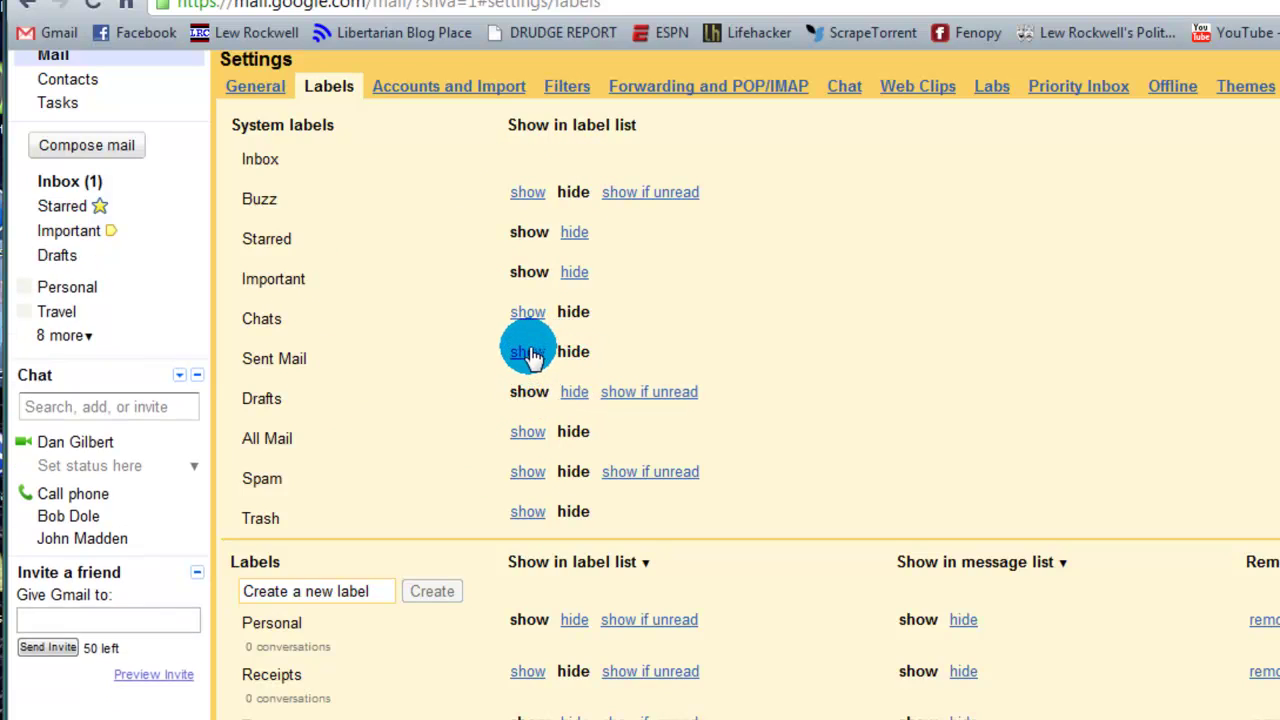
click(528, 352)
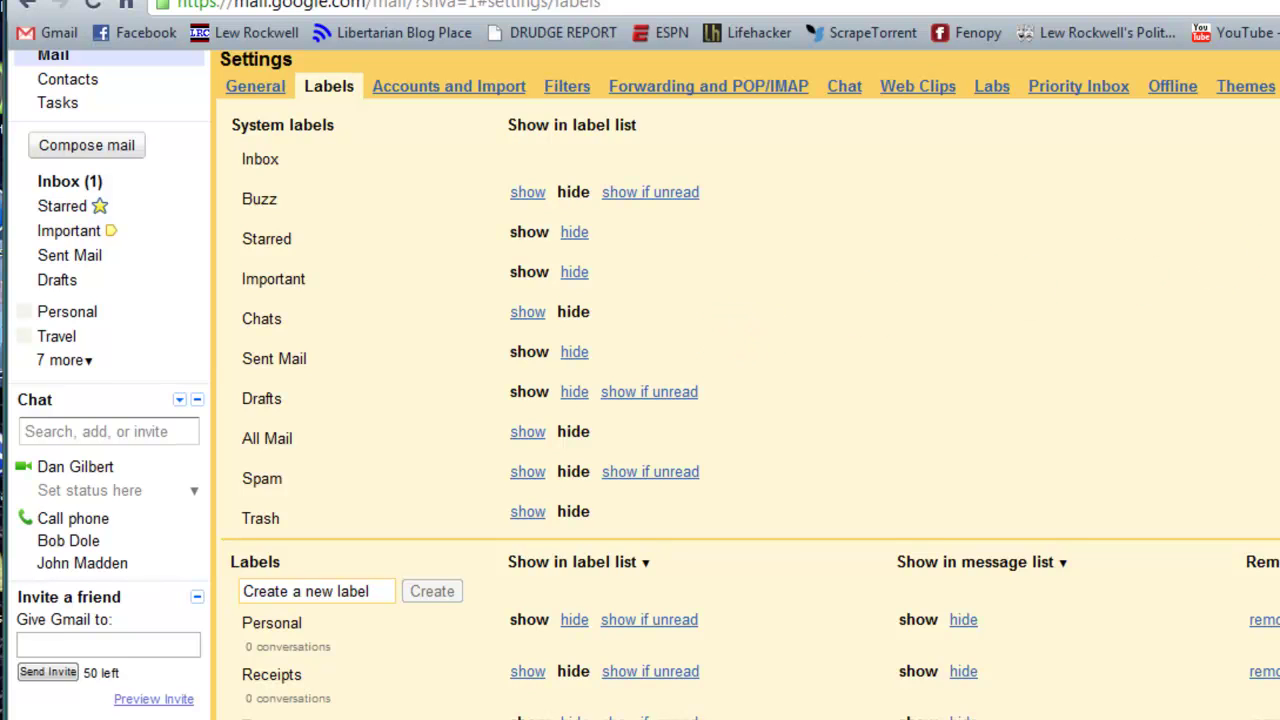
Step: Remove the Personal, Receipts, Travel and Work labels, confirming Delete for each
scroll(640, 400, down, 3)
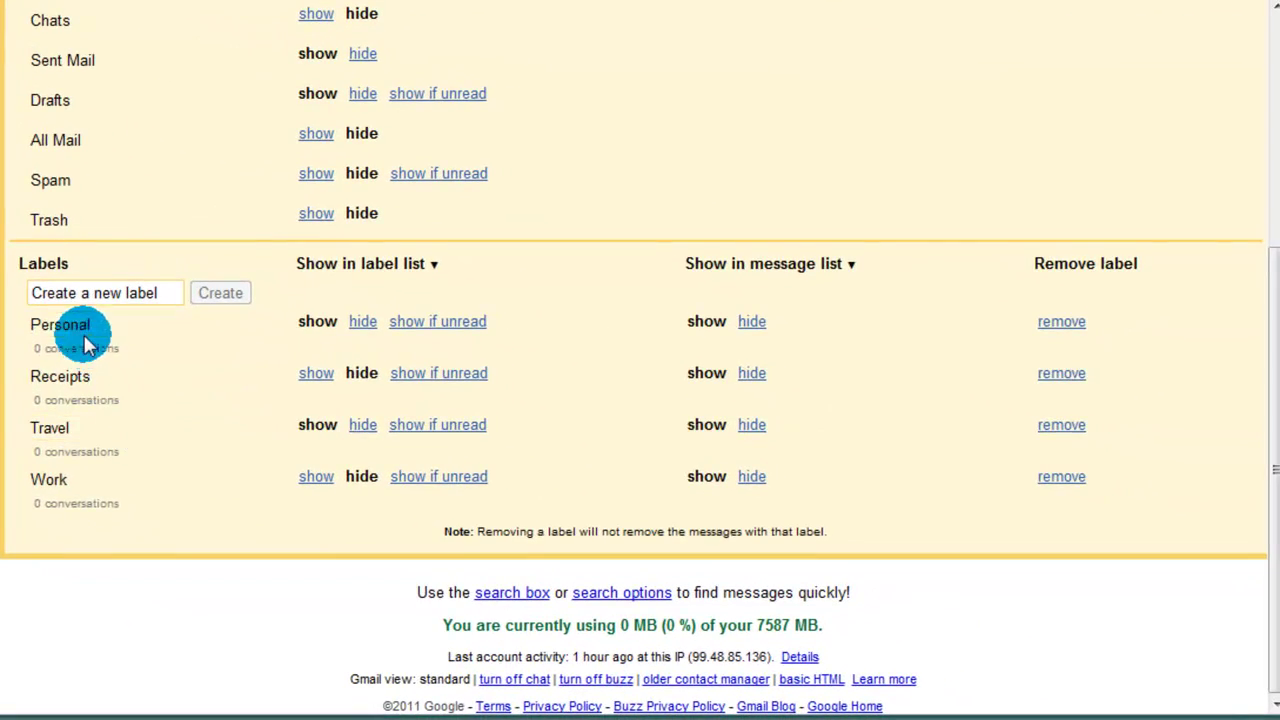
click(82, 332)
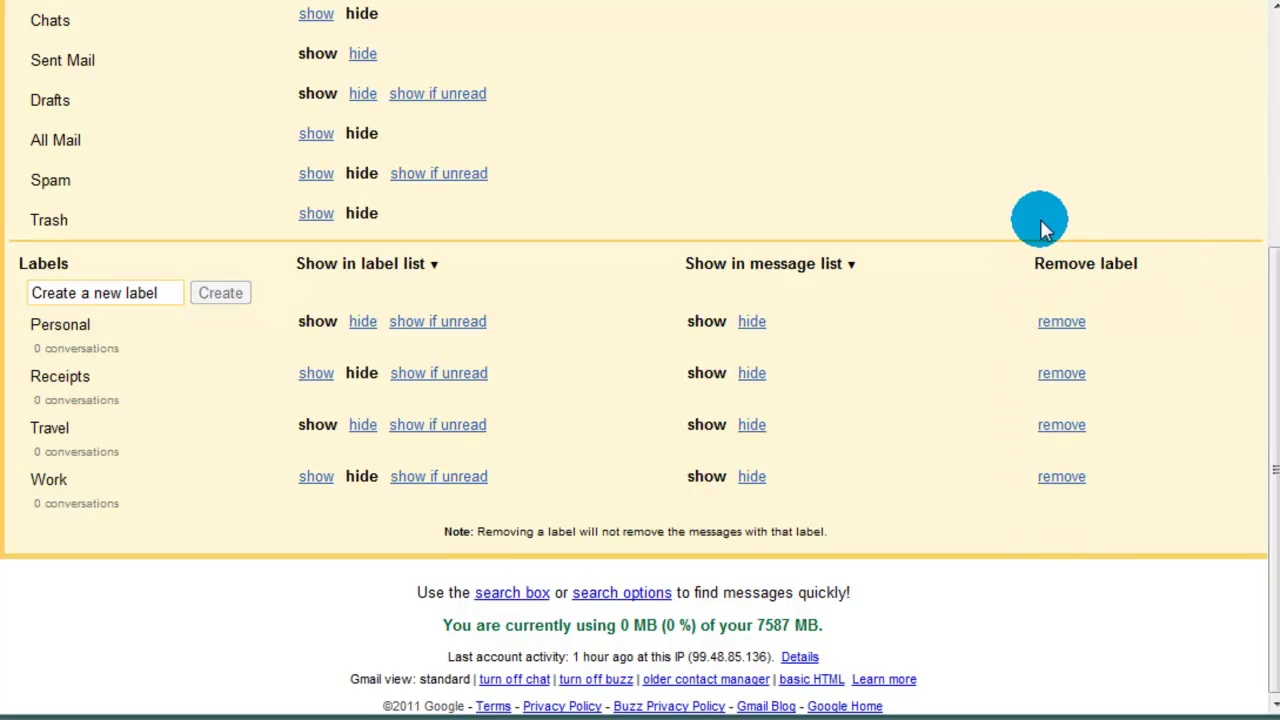
click(1058, 322)
click(660, 396)
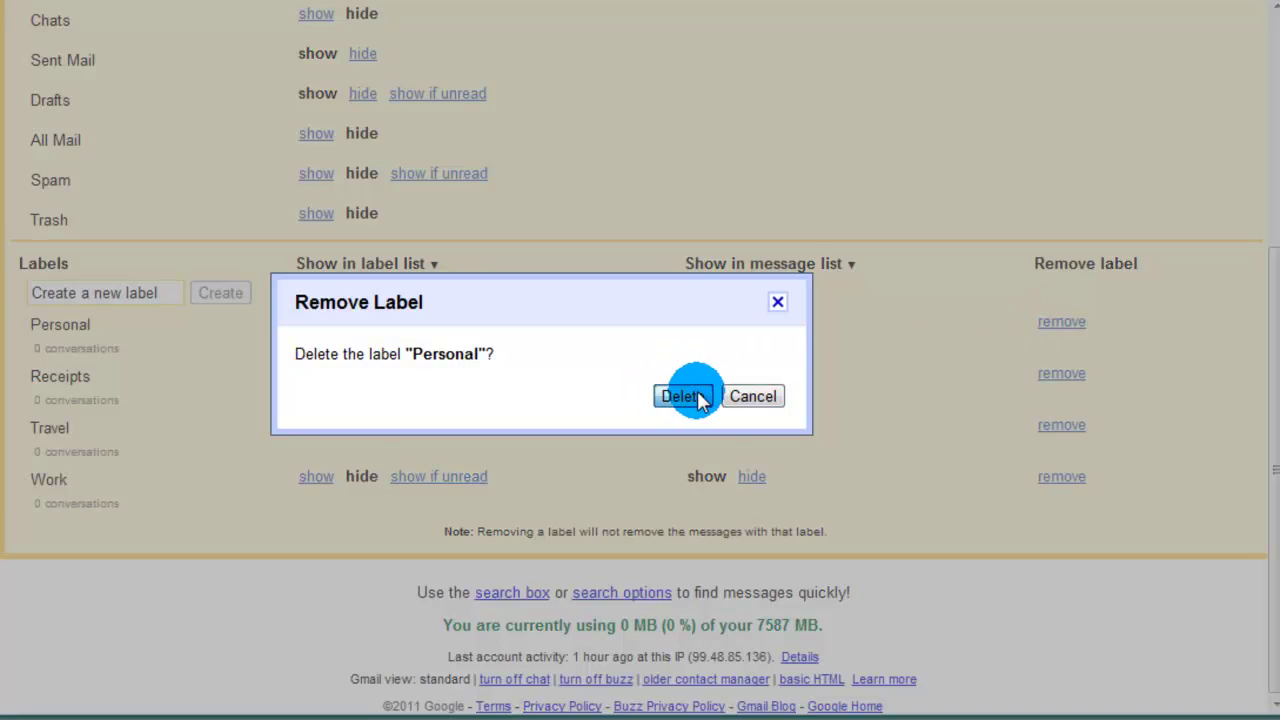
click(1052, 375)
click(683, 396)
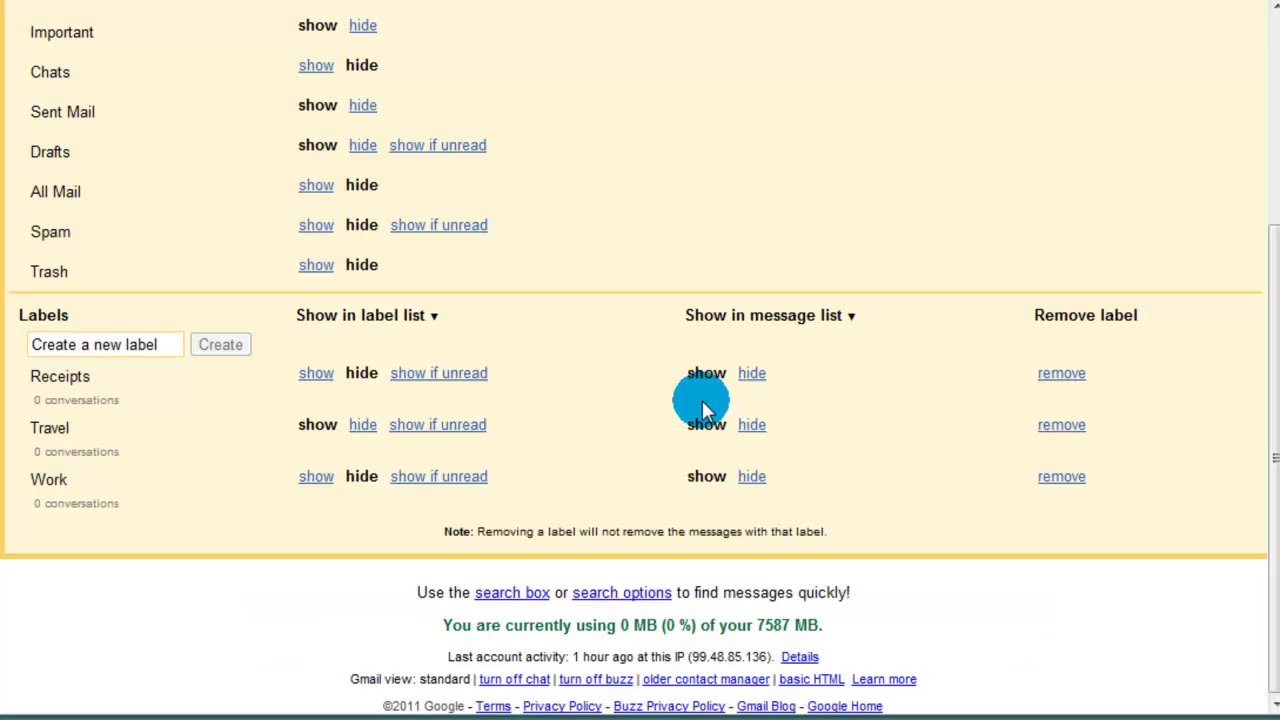
click(1058, 424)
click(686, 396)
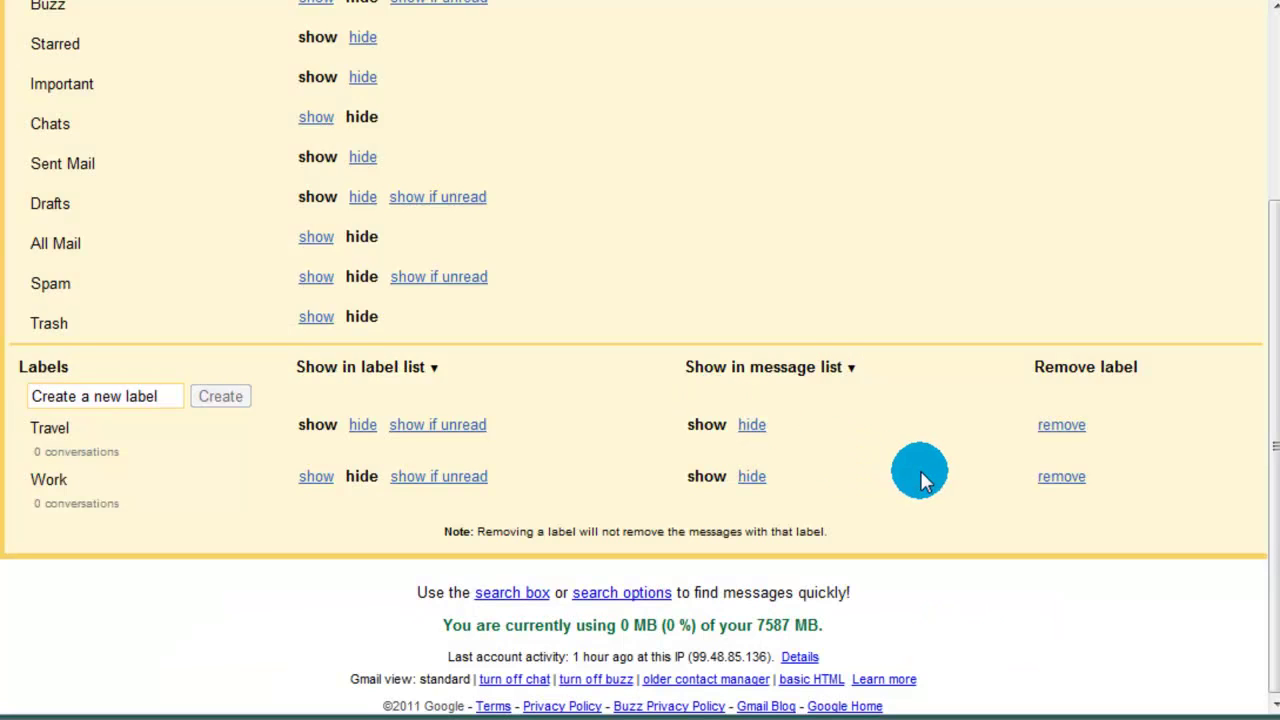
click(1052, 476)
click(695, 397)
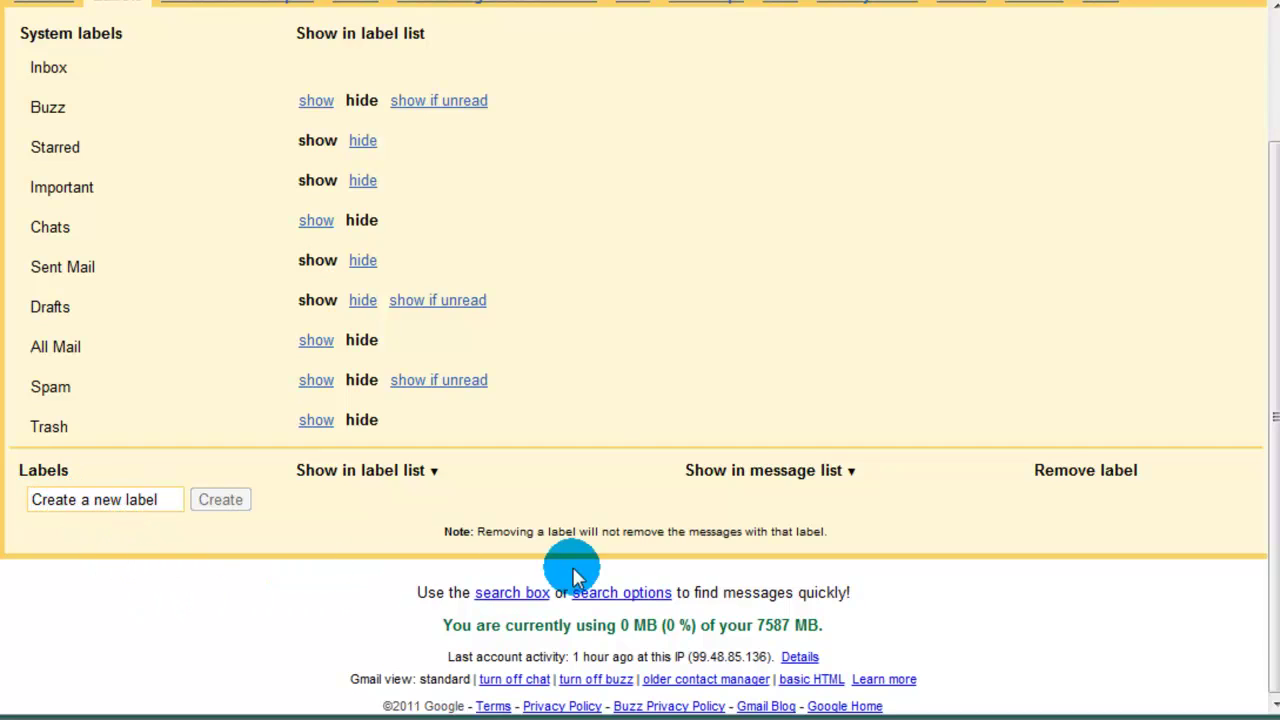
Step: Create the First Hour label and set it to show in the label list
click(131, 500)
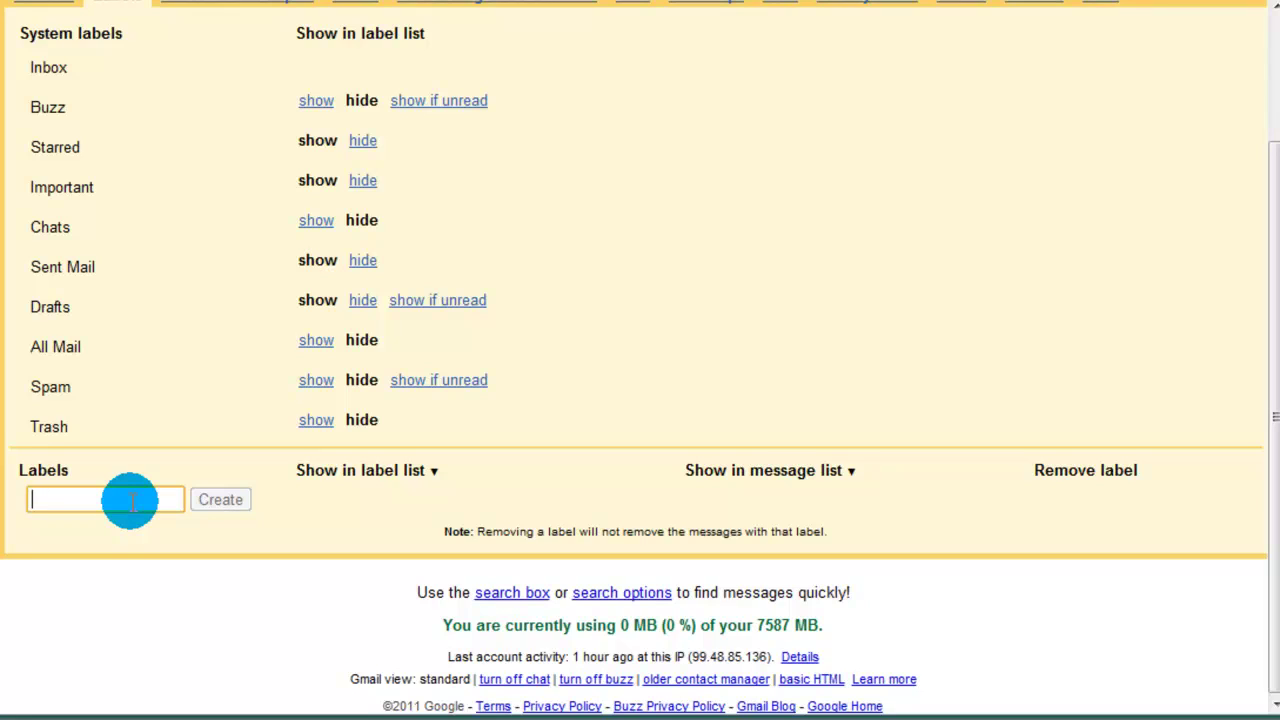
text(First Hour)
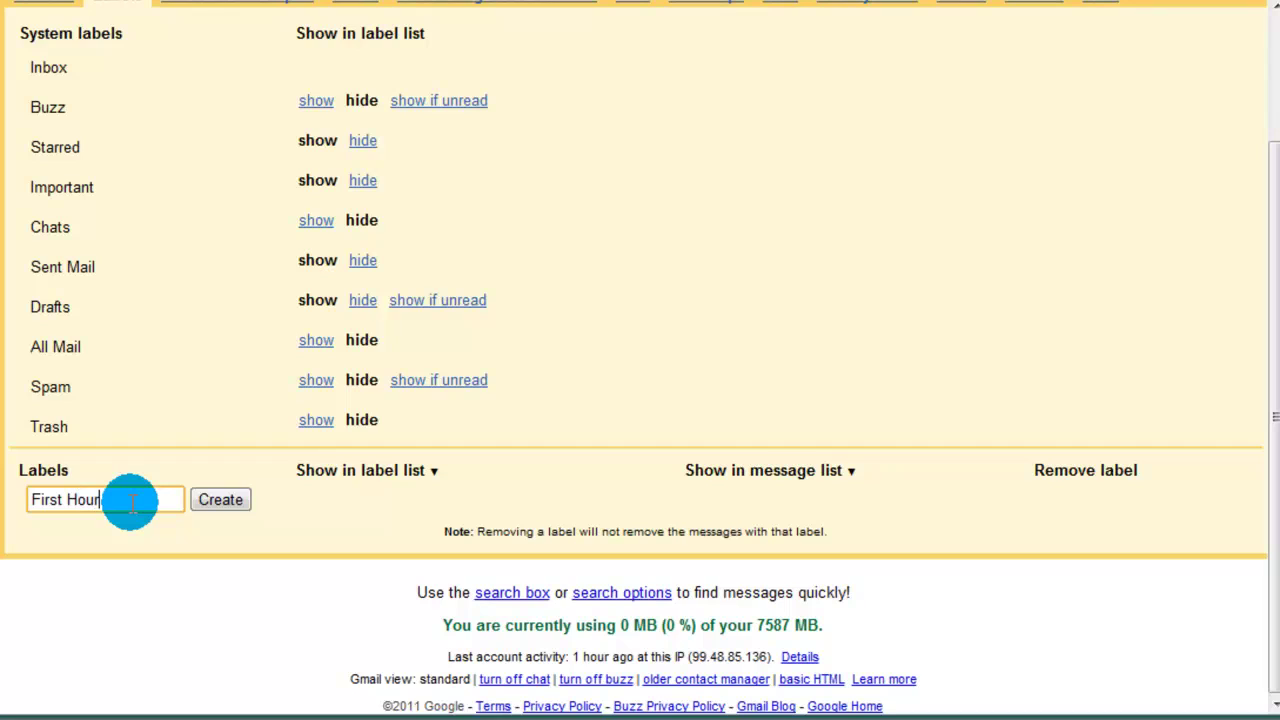
click(222, 500)
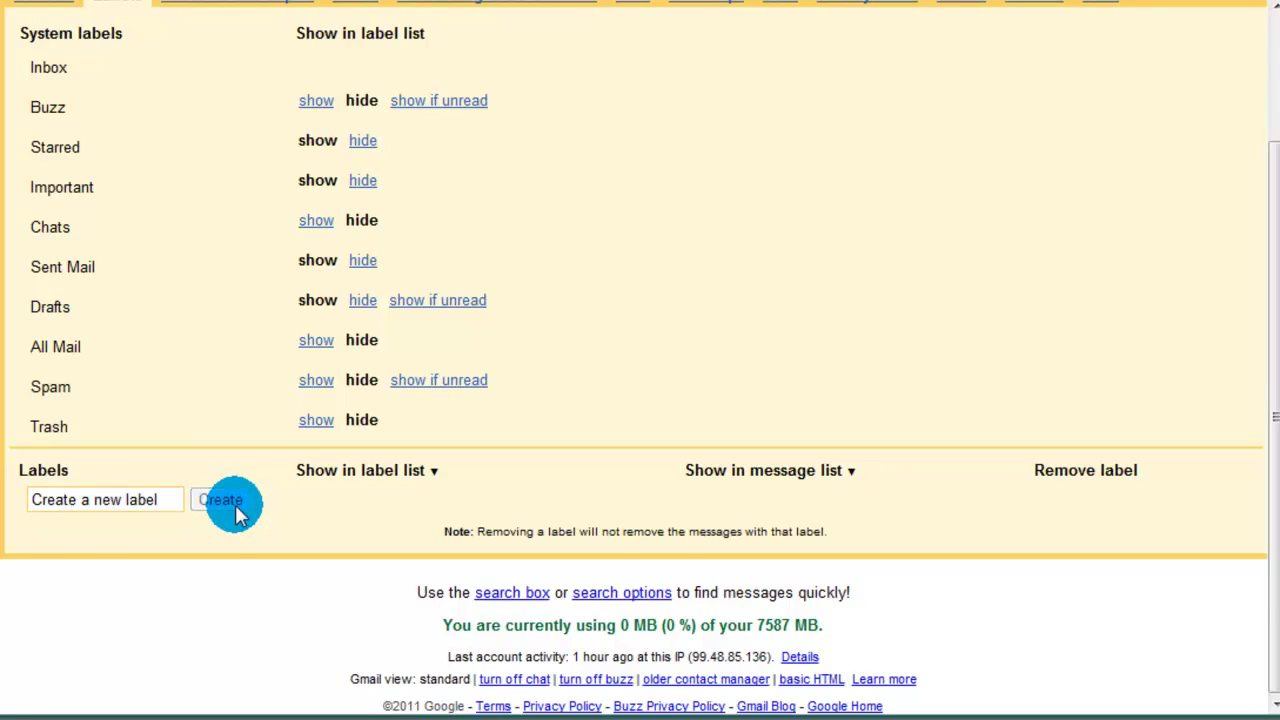
scroll(662, 393, down, 1)
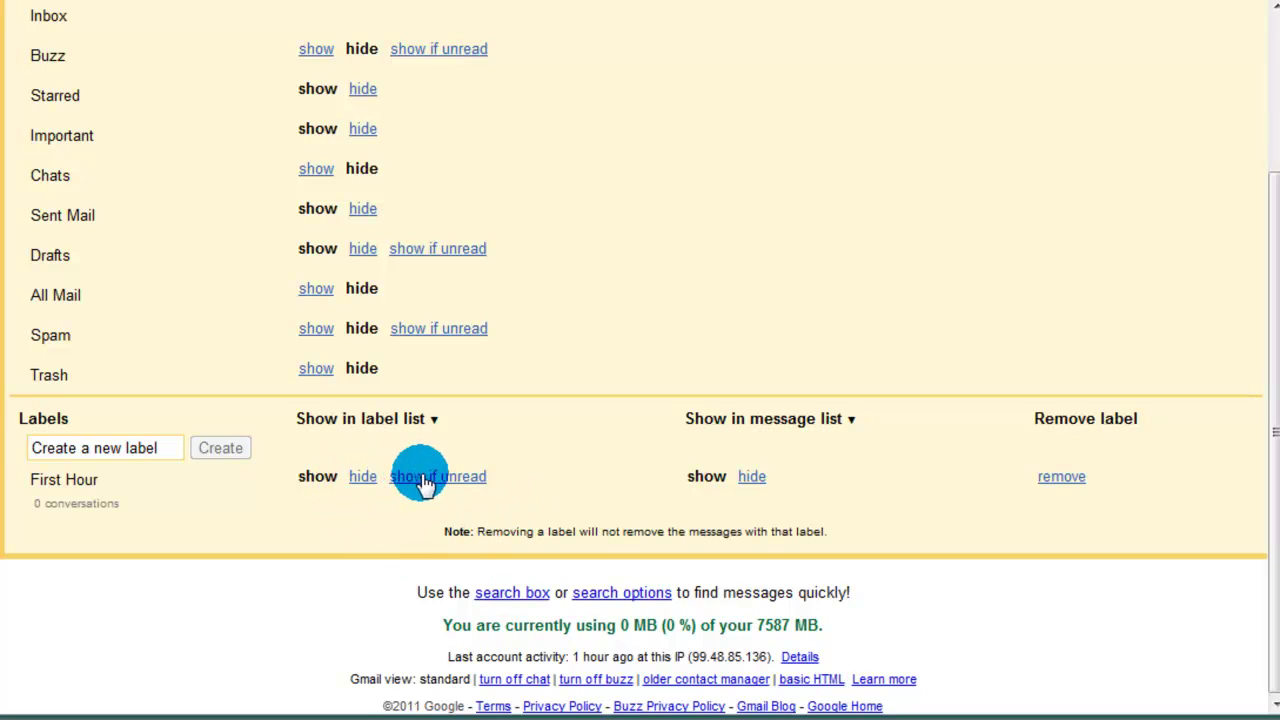
double_click(302, 479)
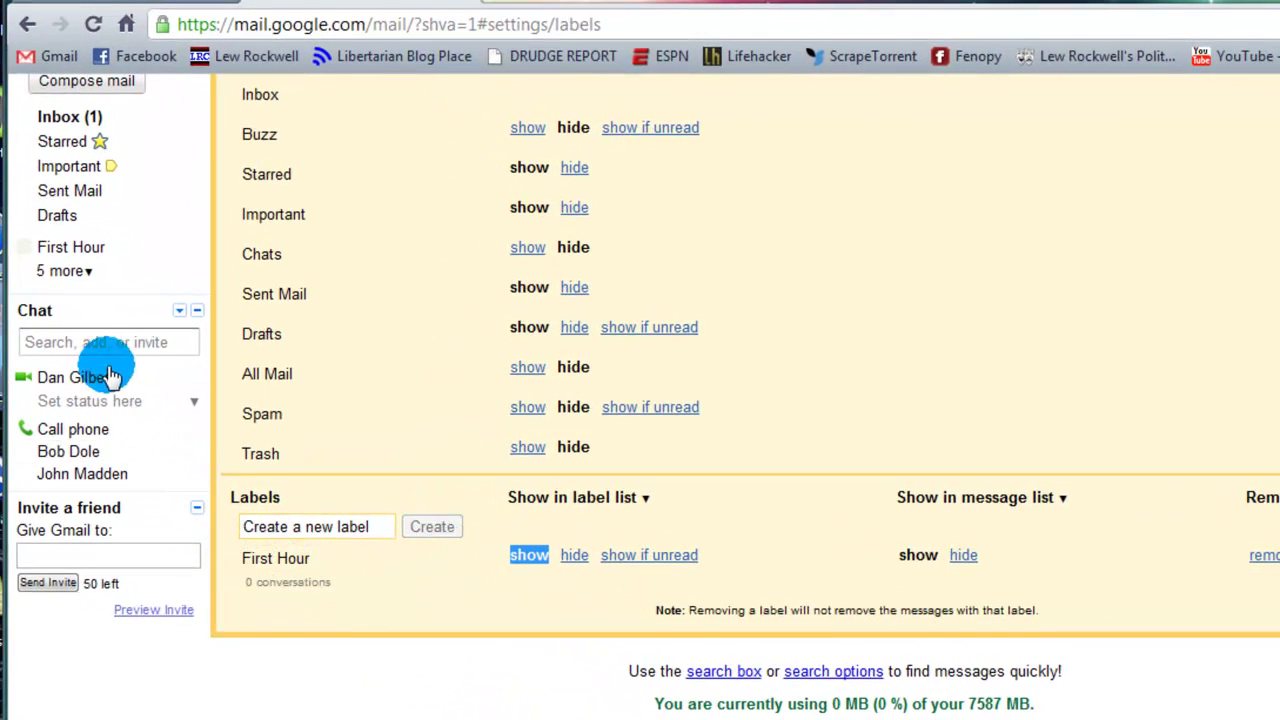
click(568, 558)
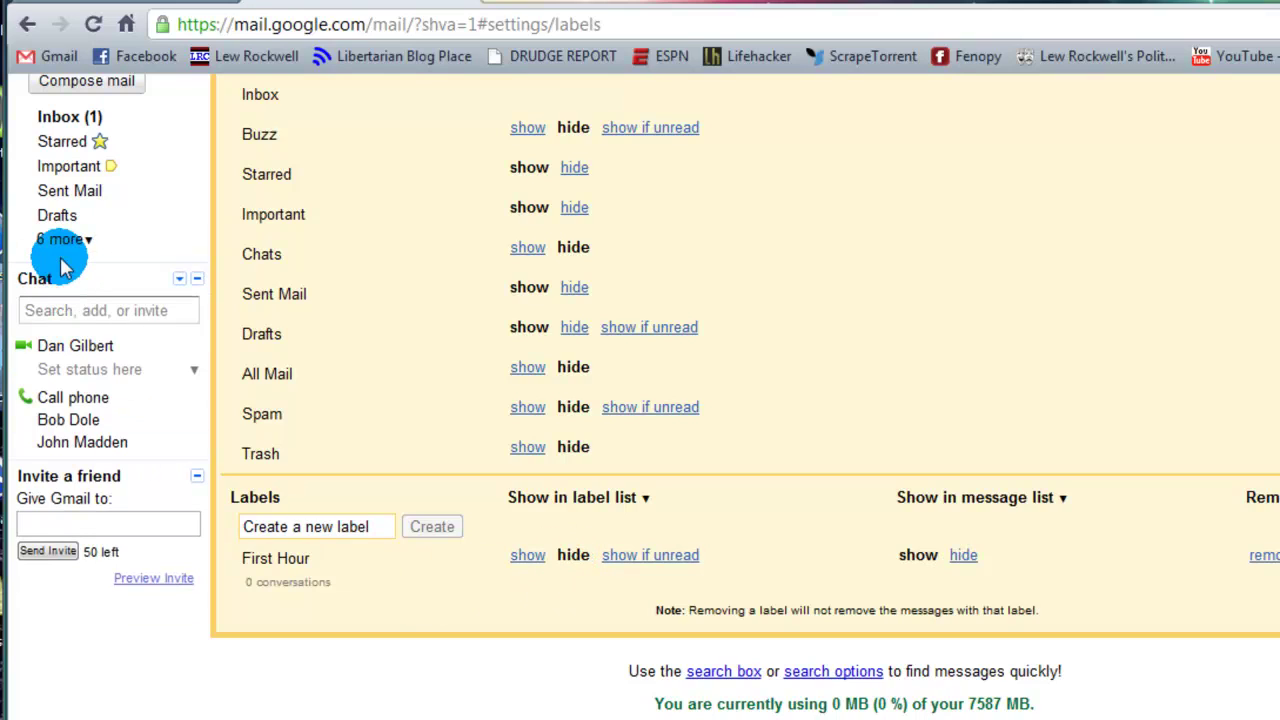
click(528, 556)
Step: Create a new label named 'Second Hour'
click(338, 526)
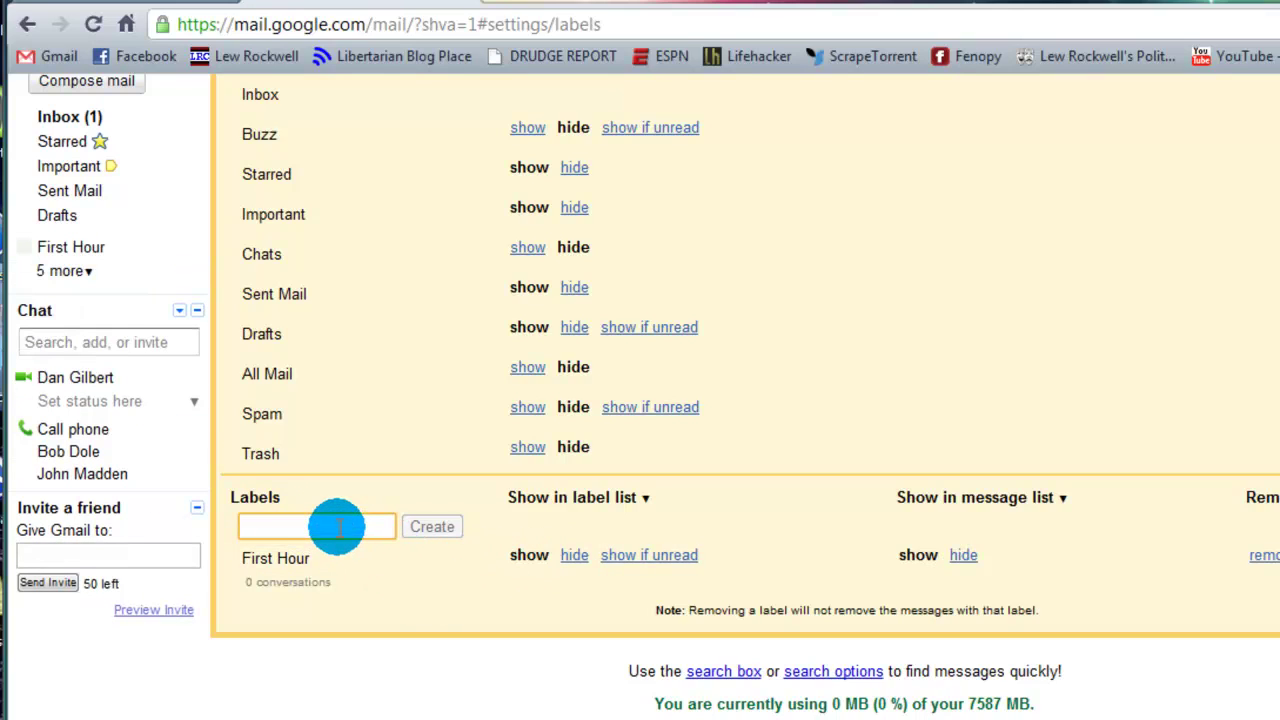
text(Second Hour)
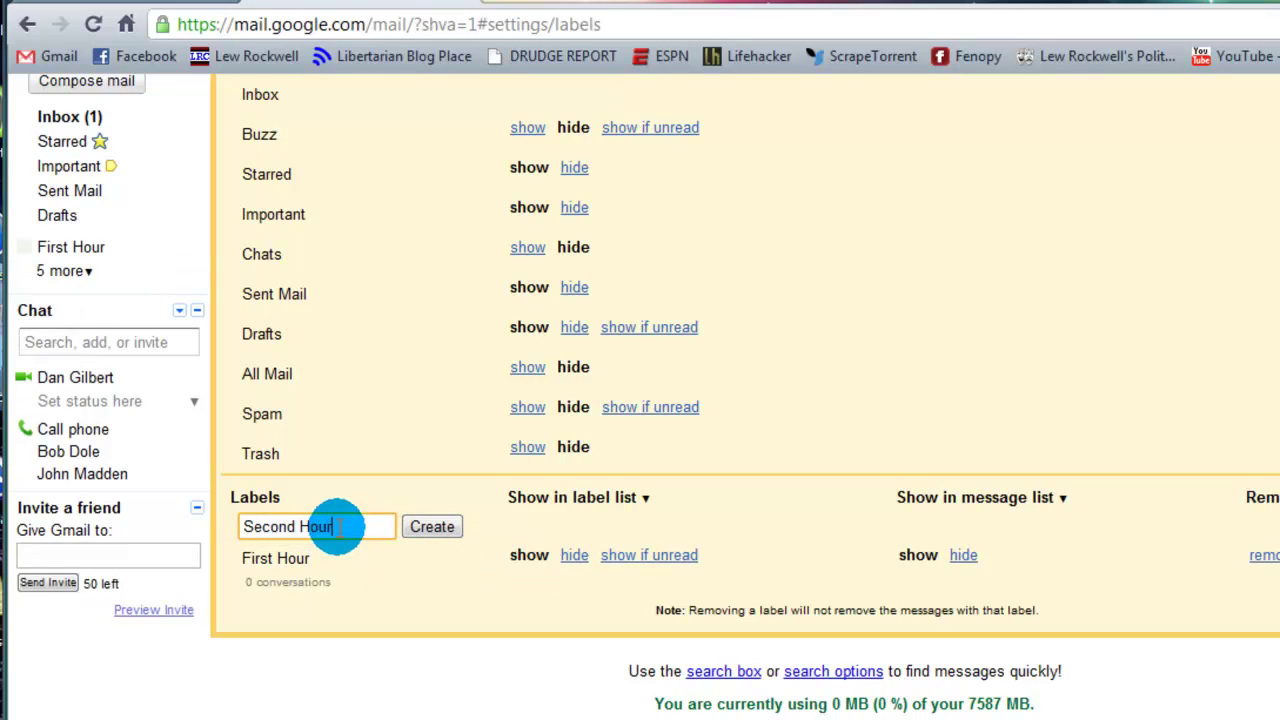
click(440, 528)
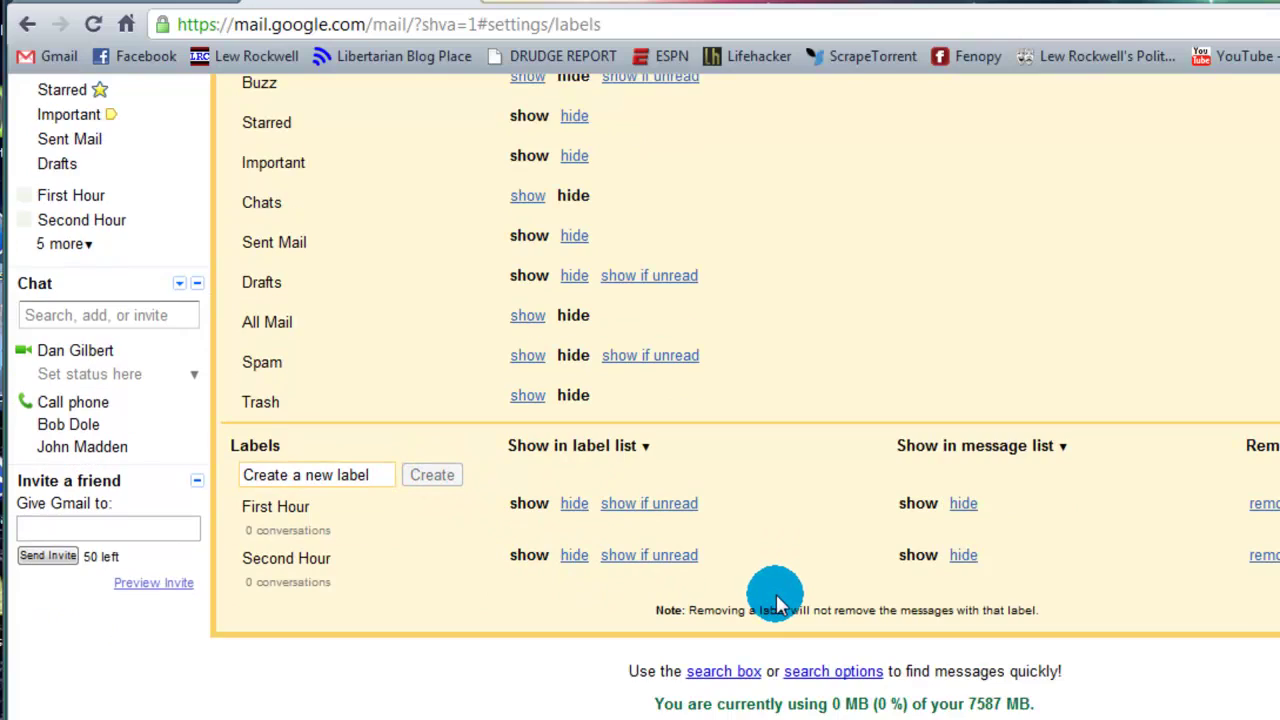
scroll(740, 610, down, 1)
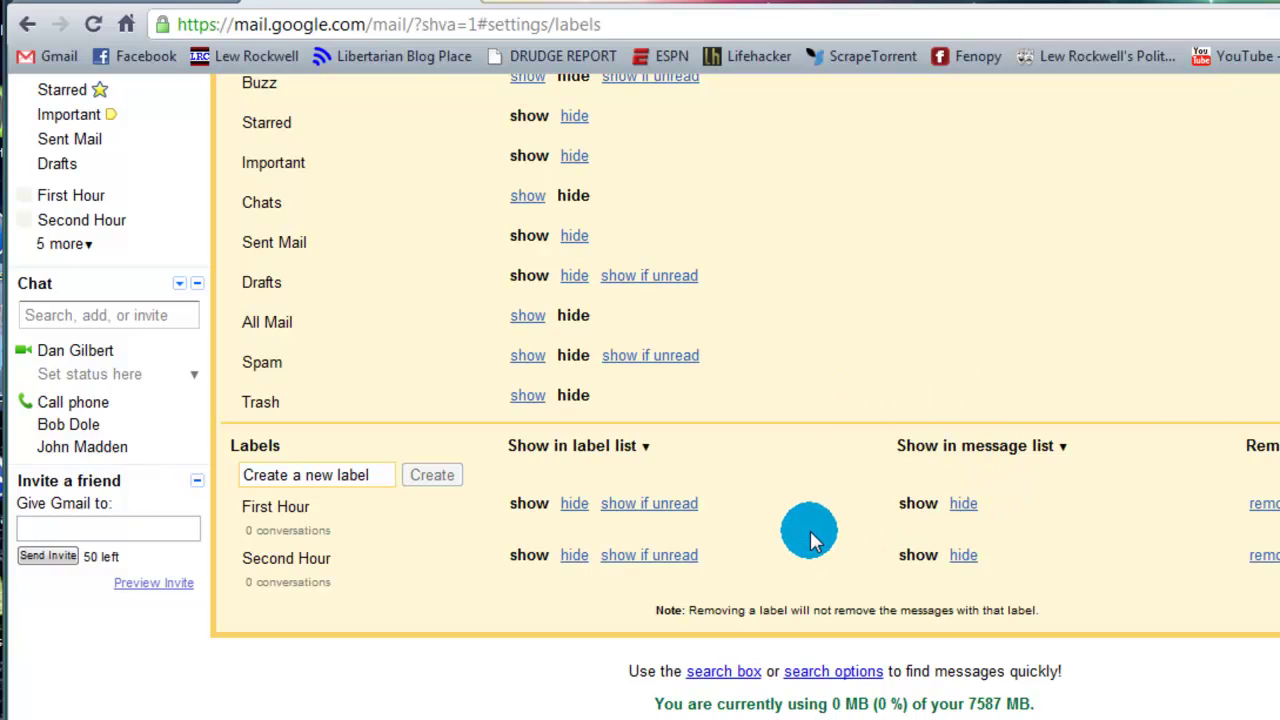
scroll(889, 530, up, 3)
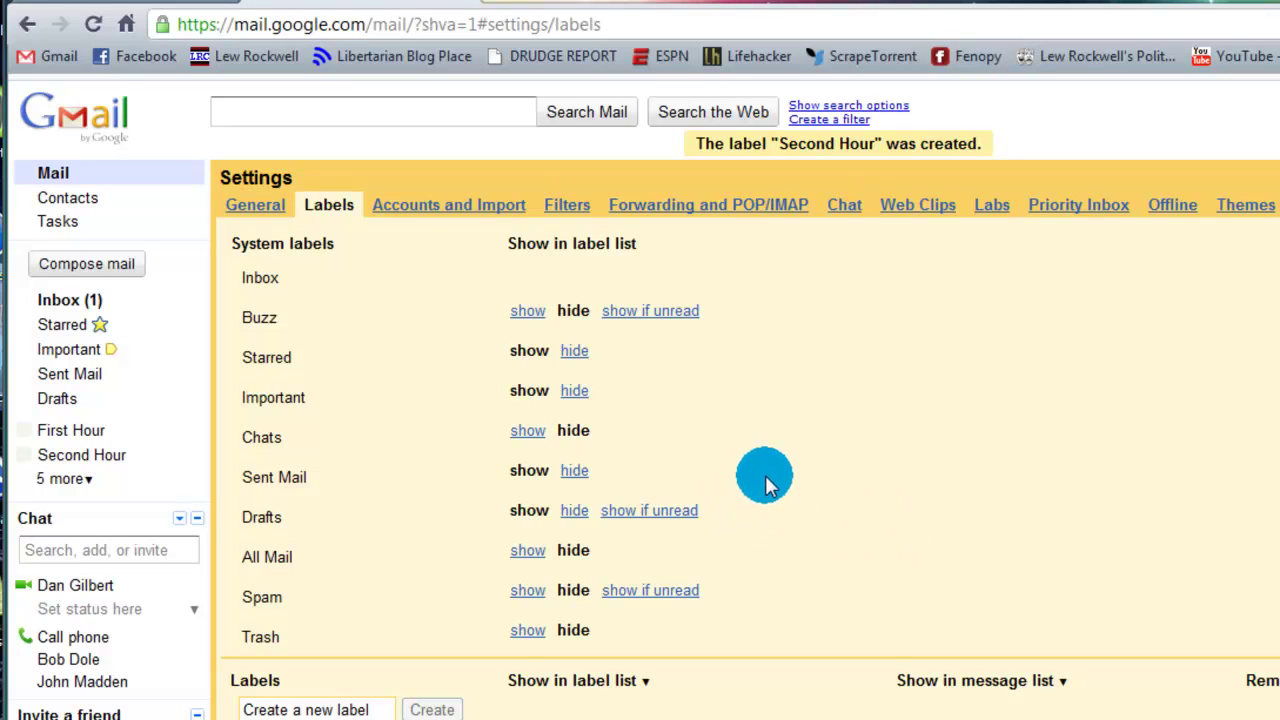
scroll(767, 478, down, 2)
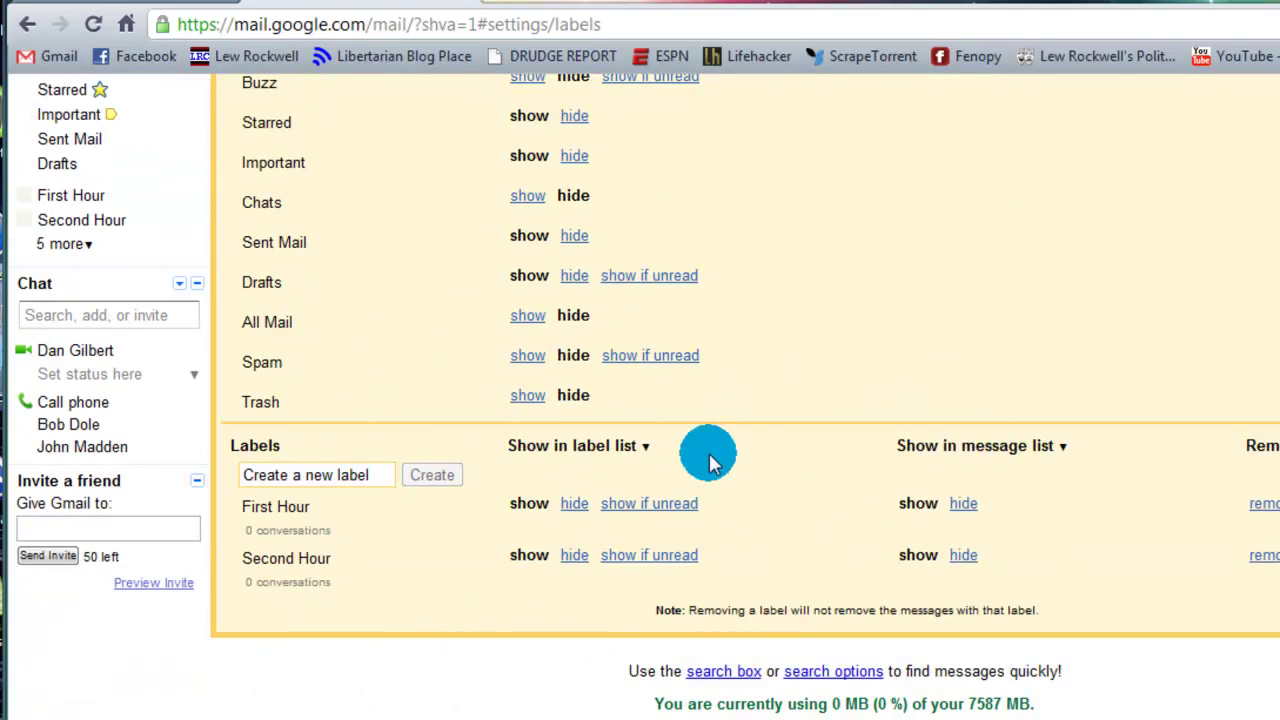
scroll(428, 420, up, 2)
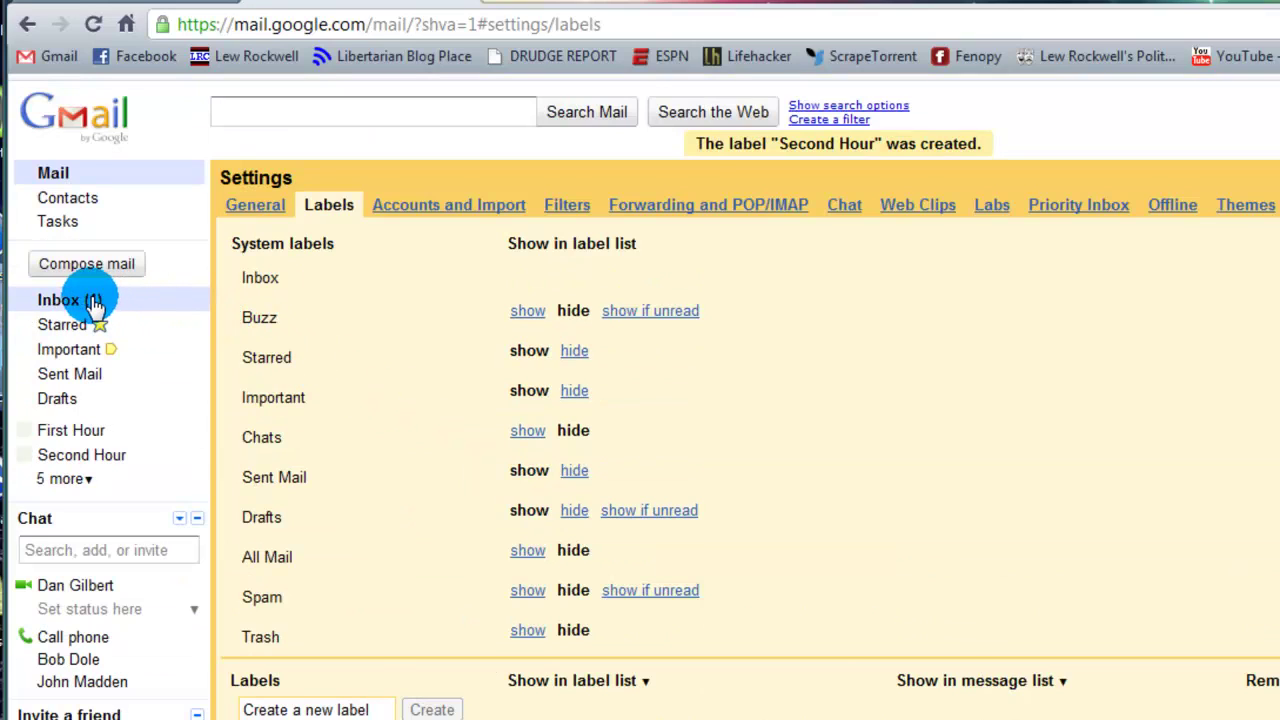
Step: Back in the inbox, apply the First Hour label to the Get started with Gmail message
click(84, 302)
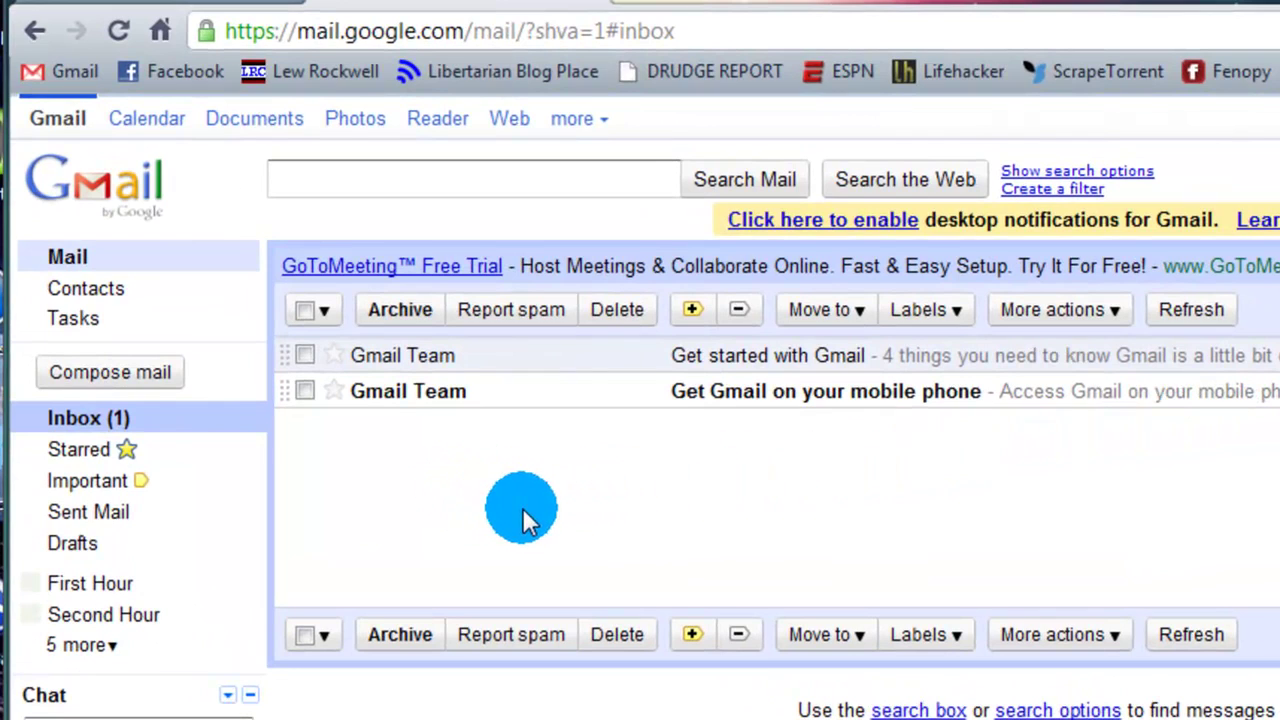
click(304, 354)
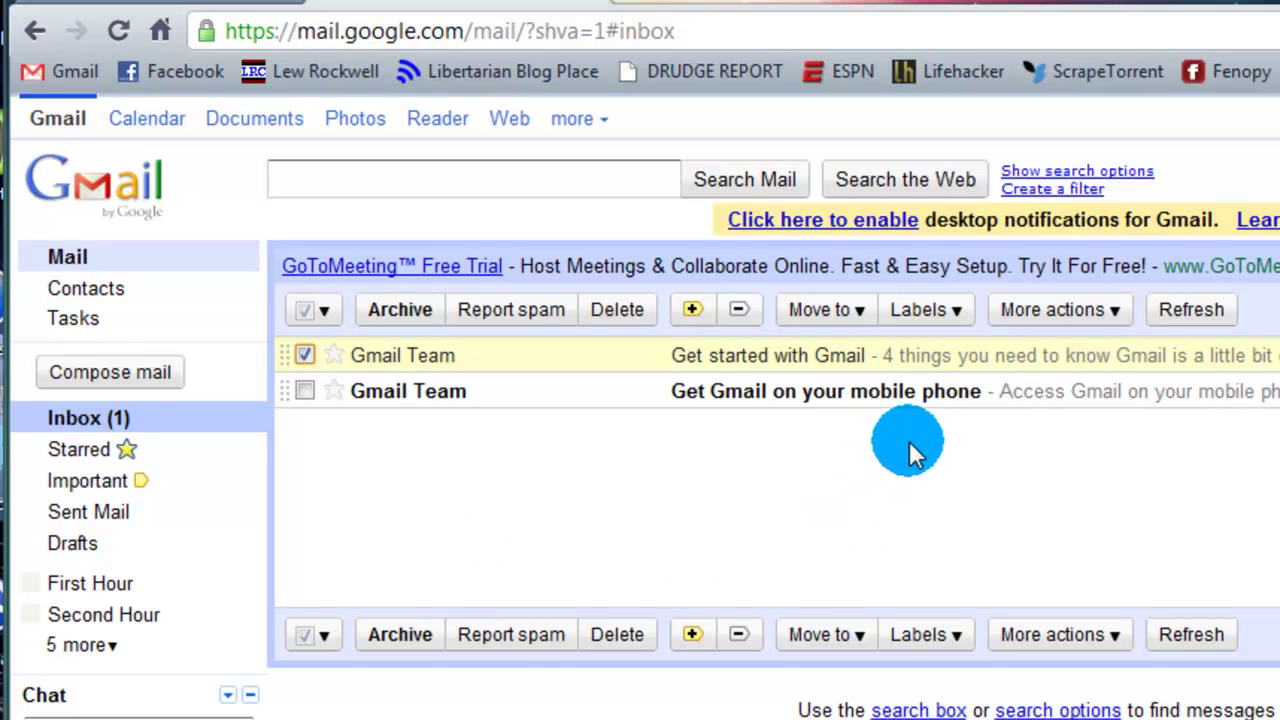
click(956, 310)
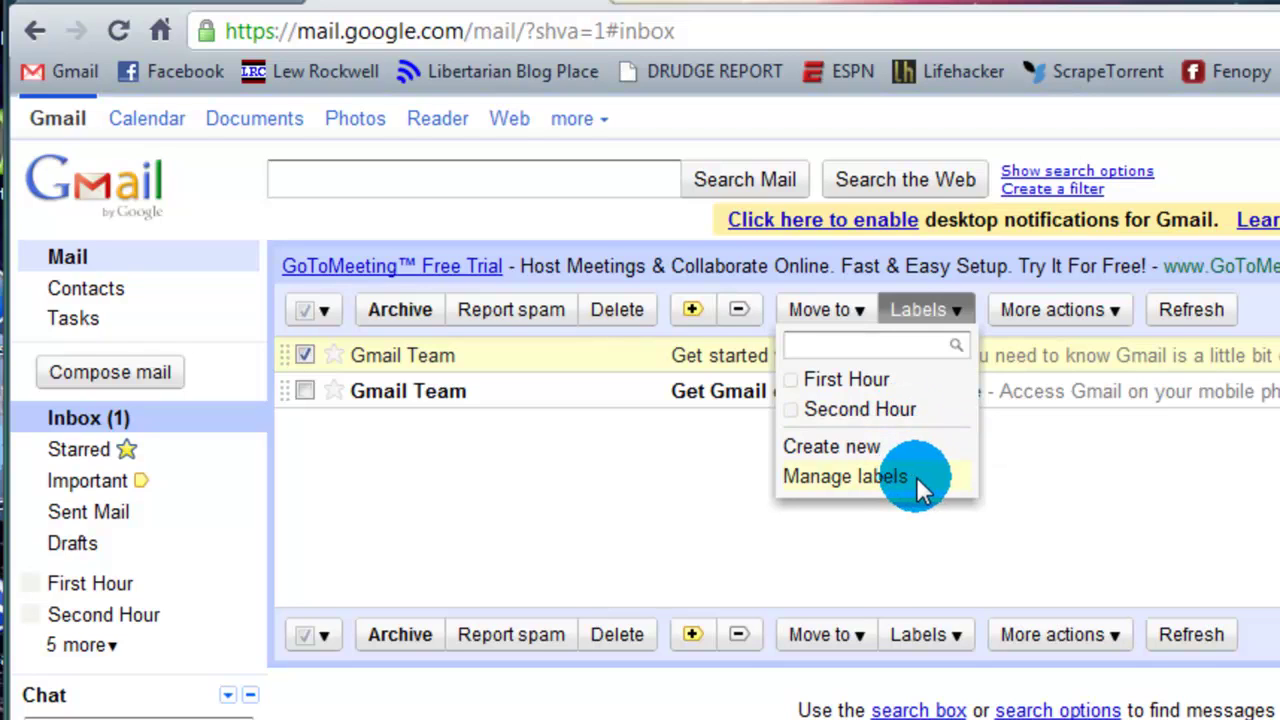
click(860, 379)
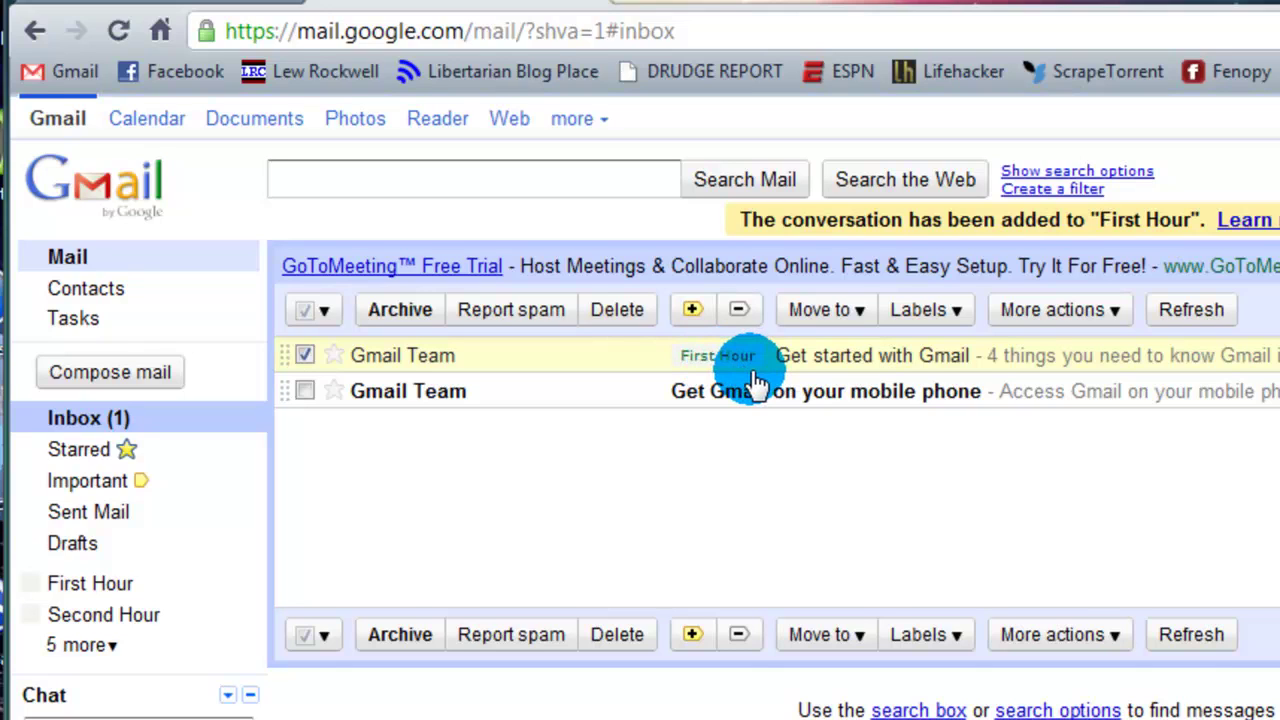
Step: Select only the Get Gmail on your mobile phone message and apply the Second Hour label
click(306, 390)
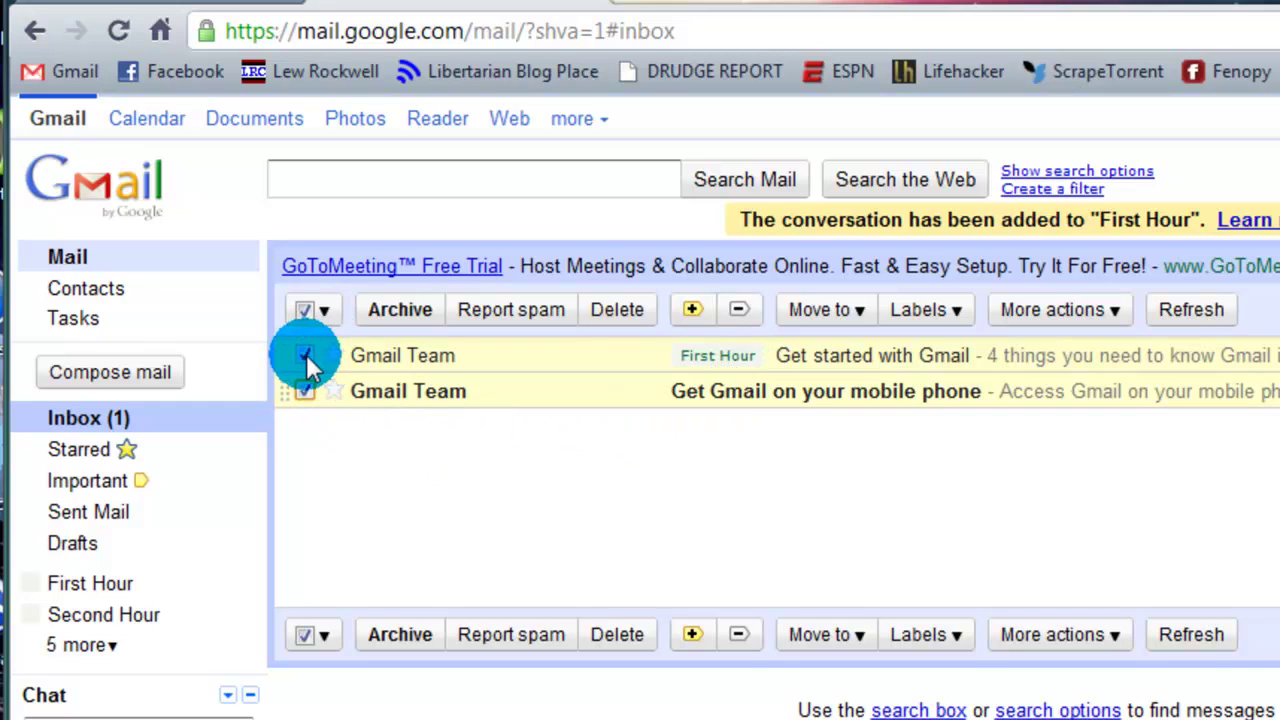
click(306, 355)
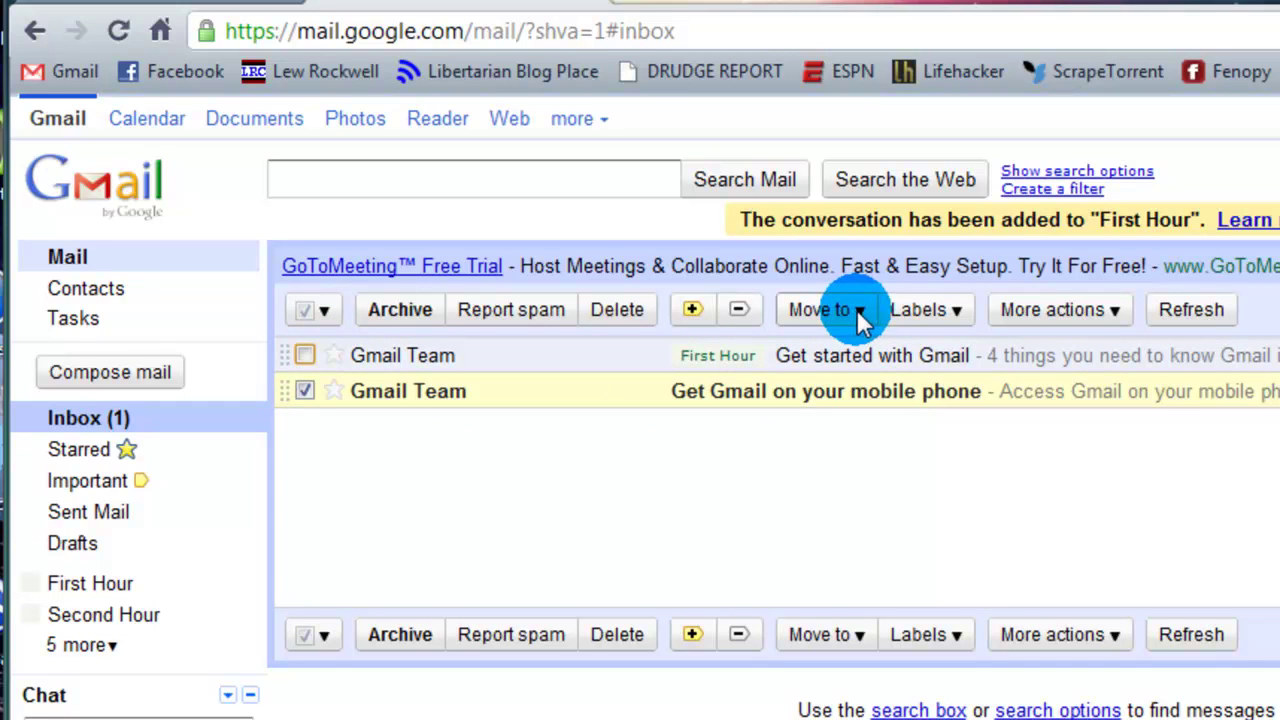
click(921, 311)
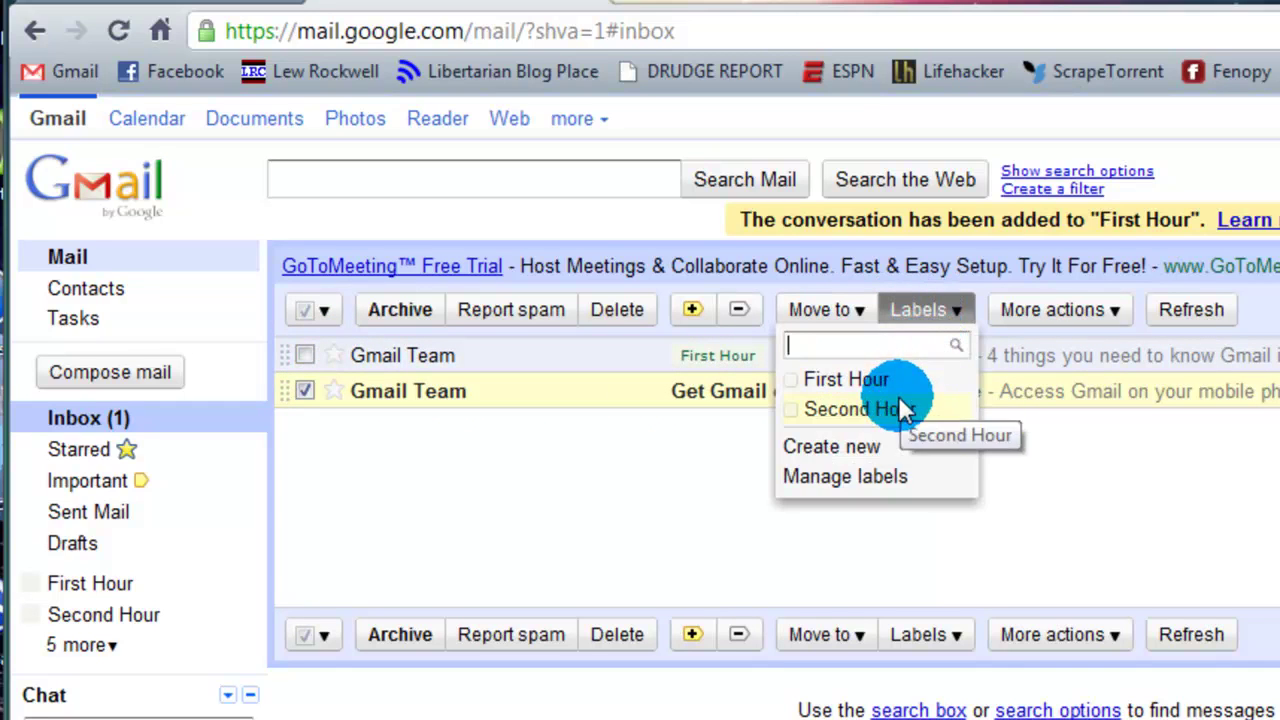
click(840, 410)
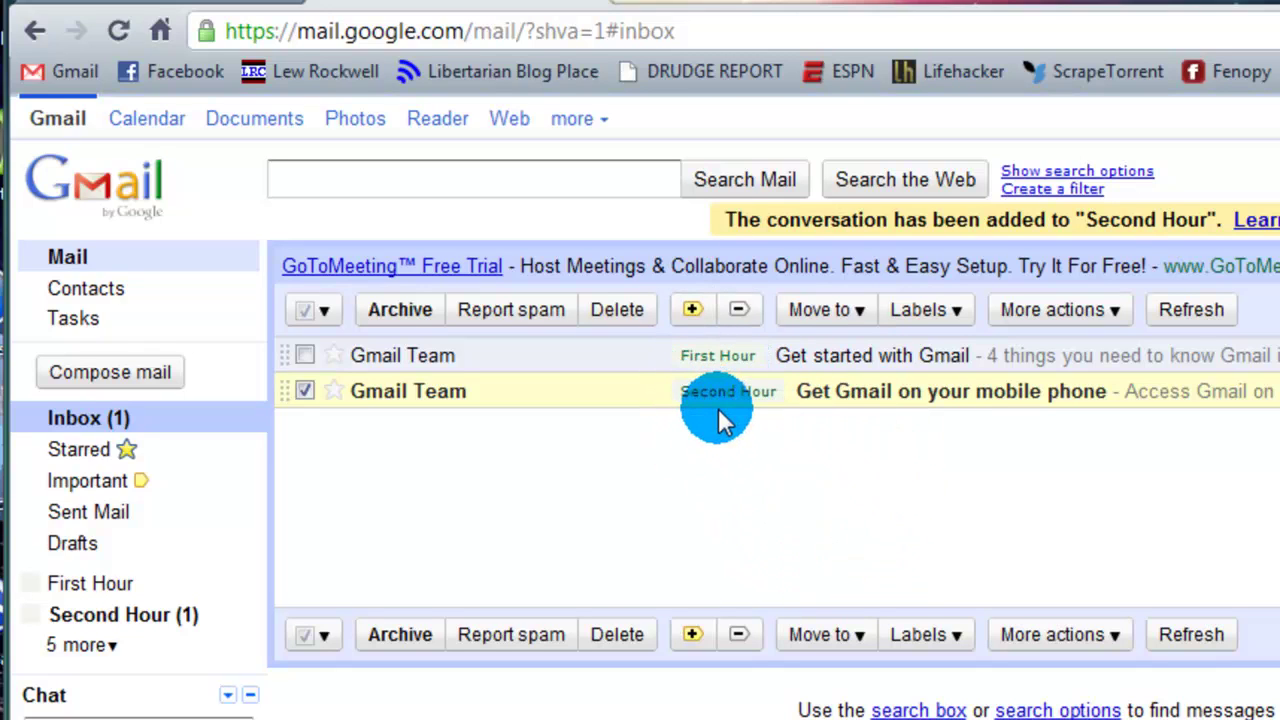
Step: Use Move to to send the mobile phone message from the inbox into Second Hour
click(860, 310)
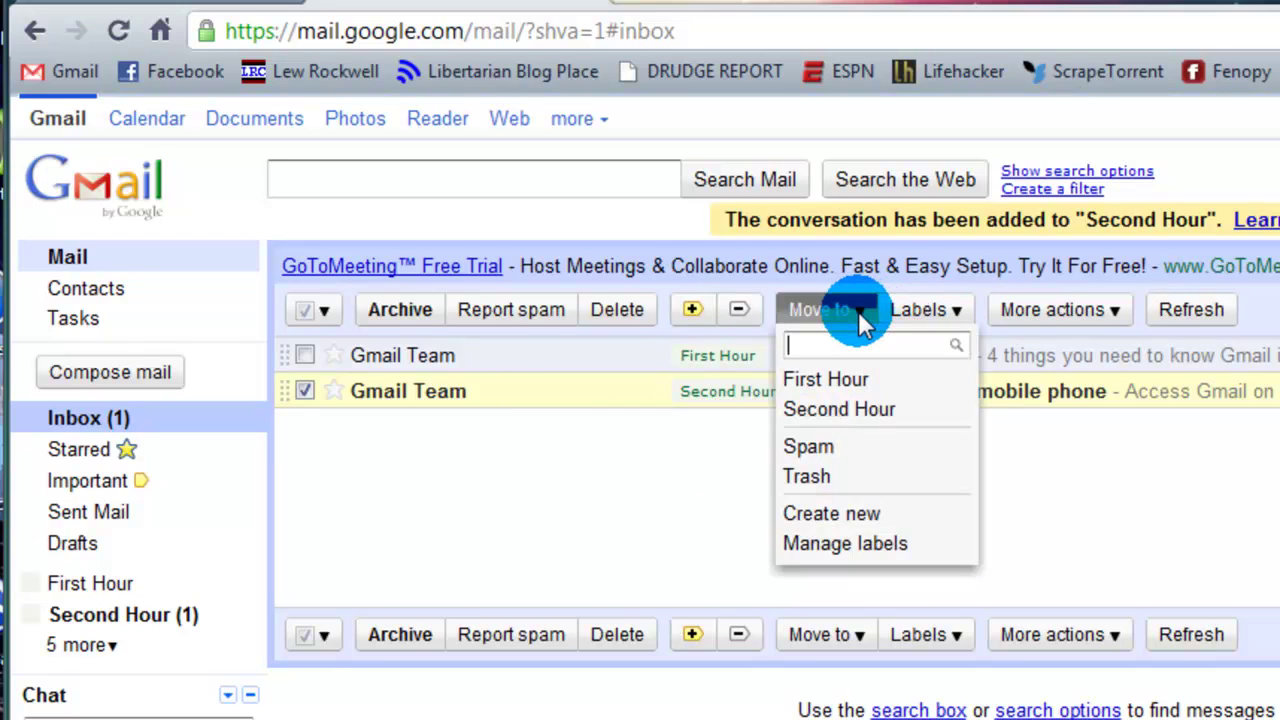
click(665, 510)
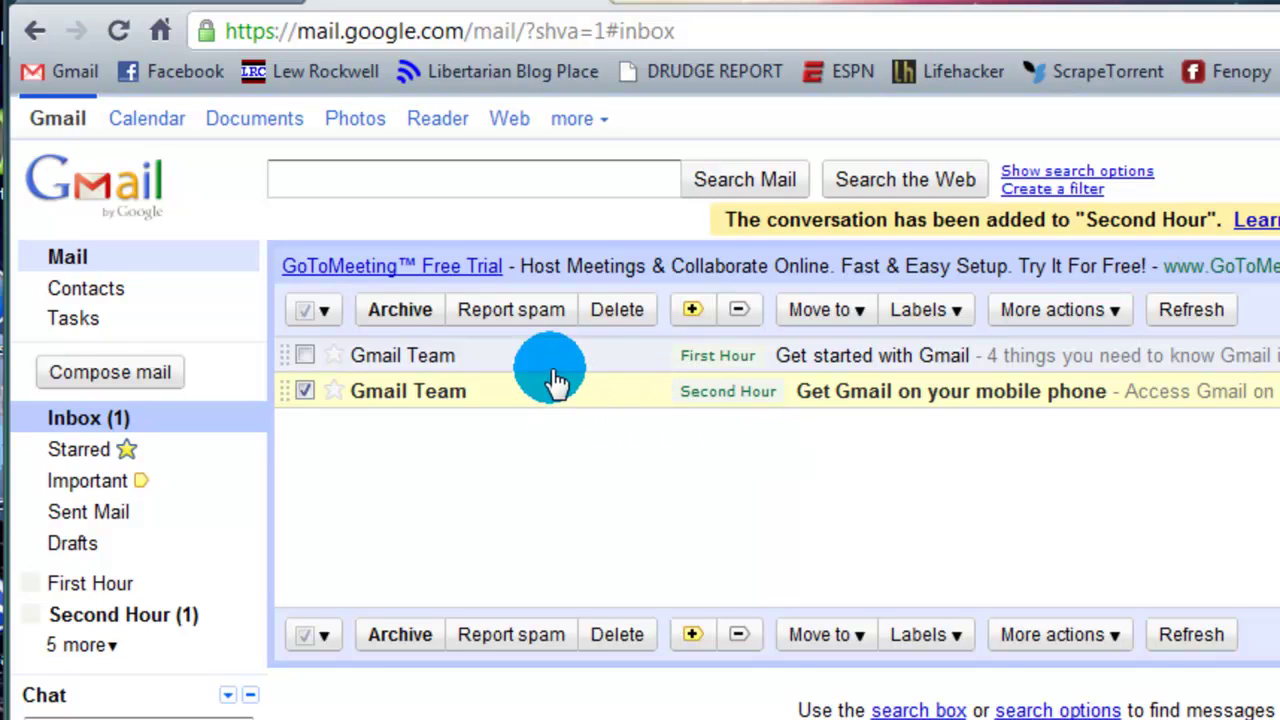
click(861, 308)
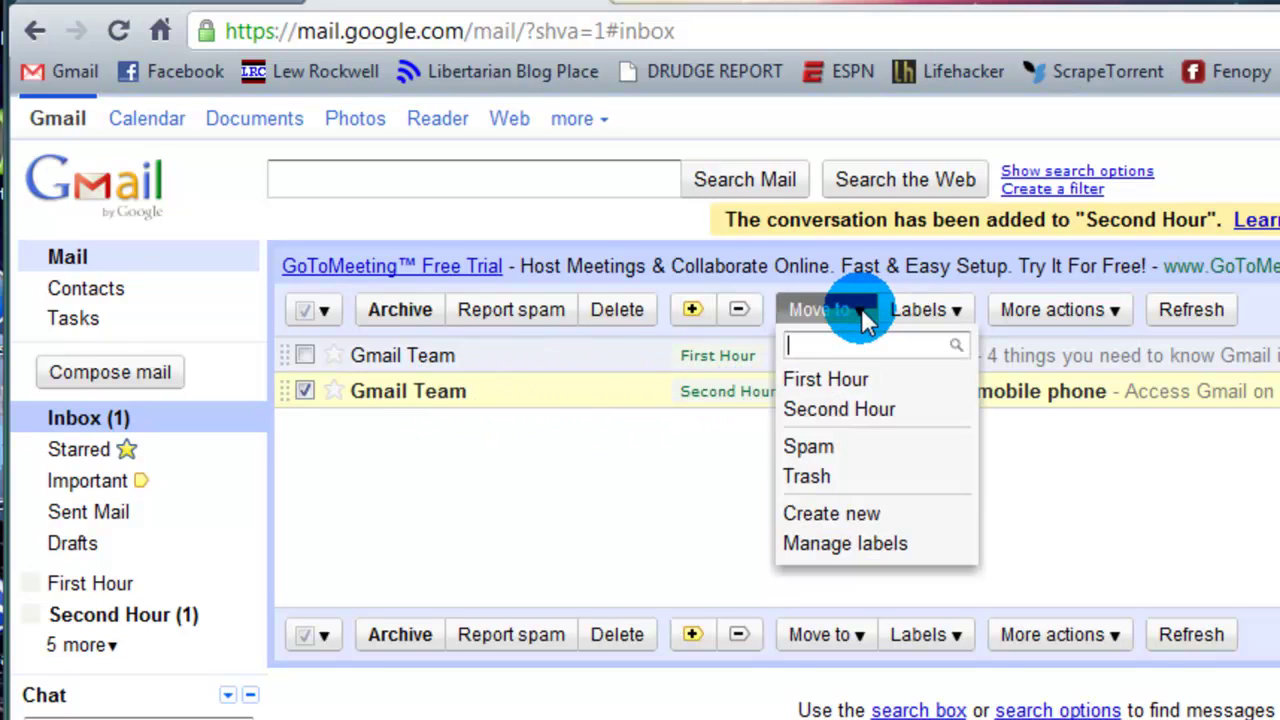
click(845, 409)
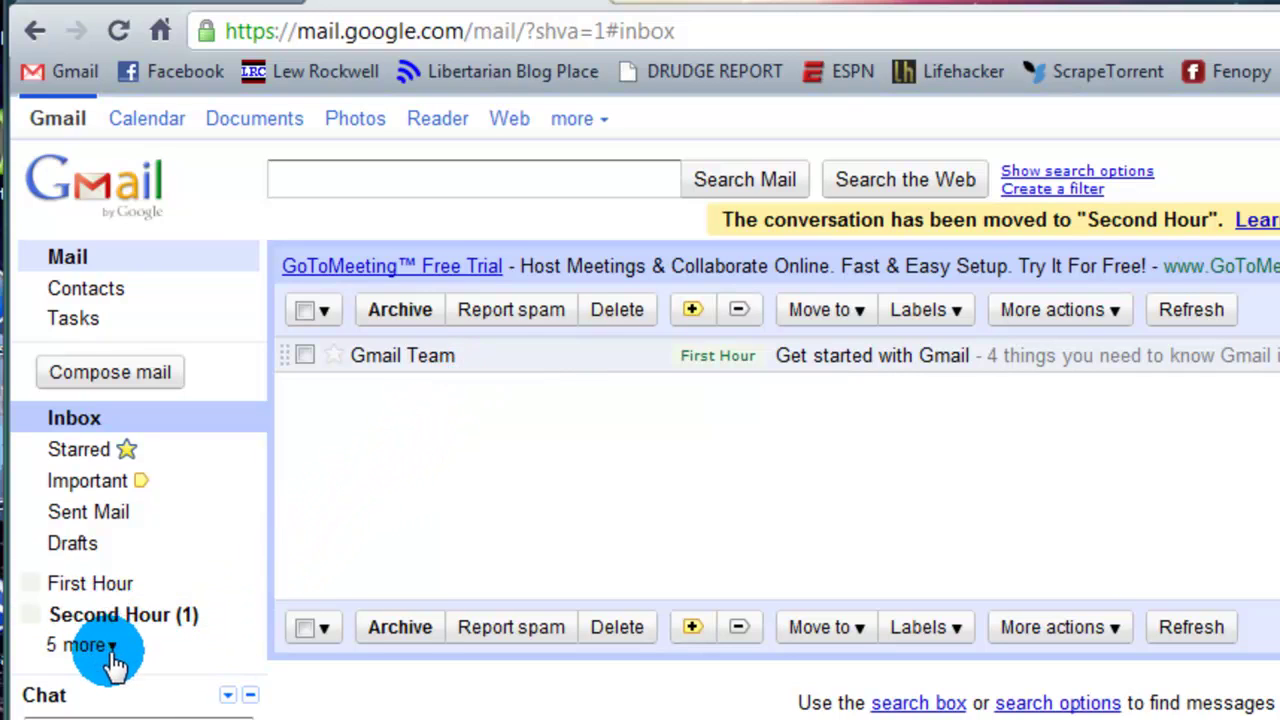
click(164, 616)
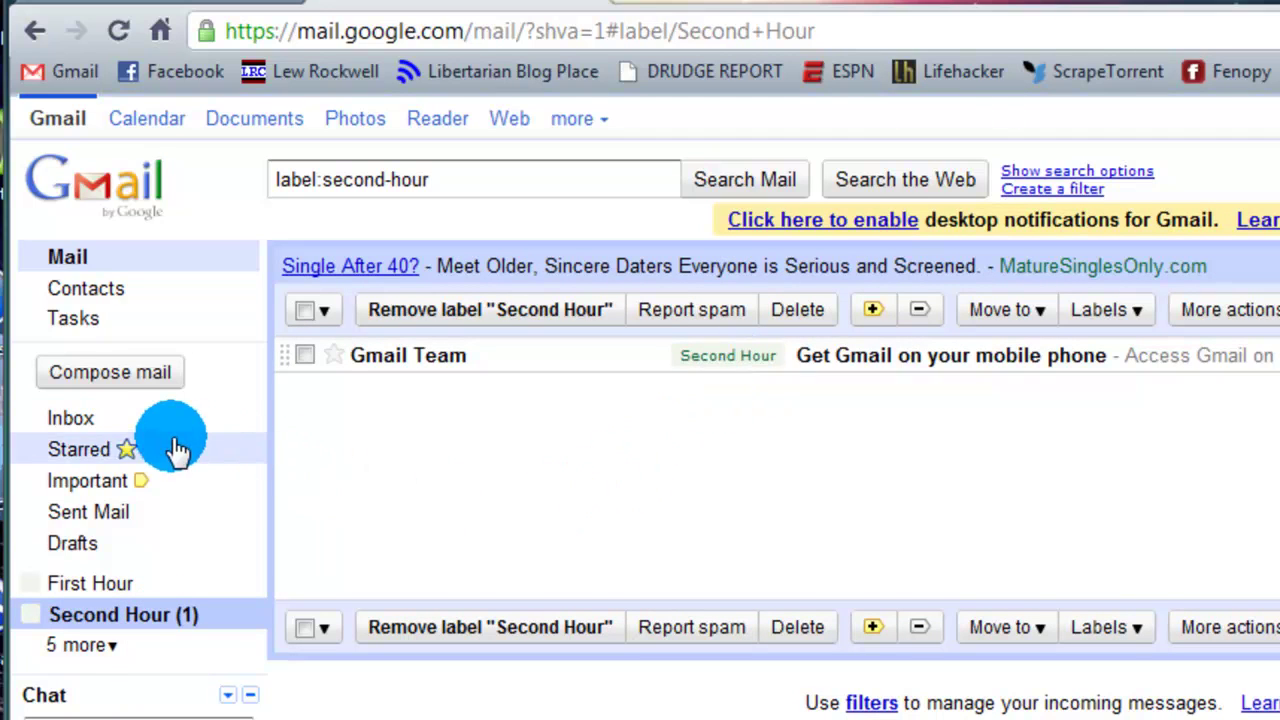
click(93, 427)
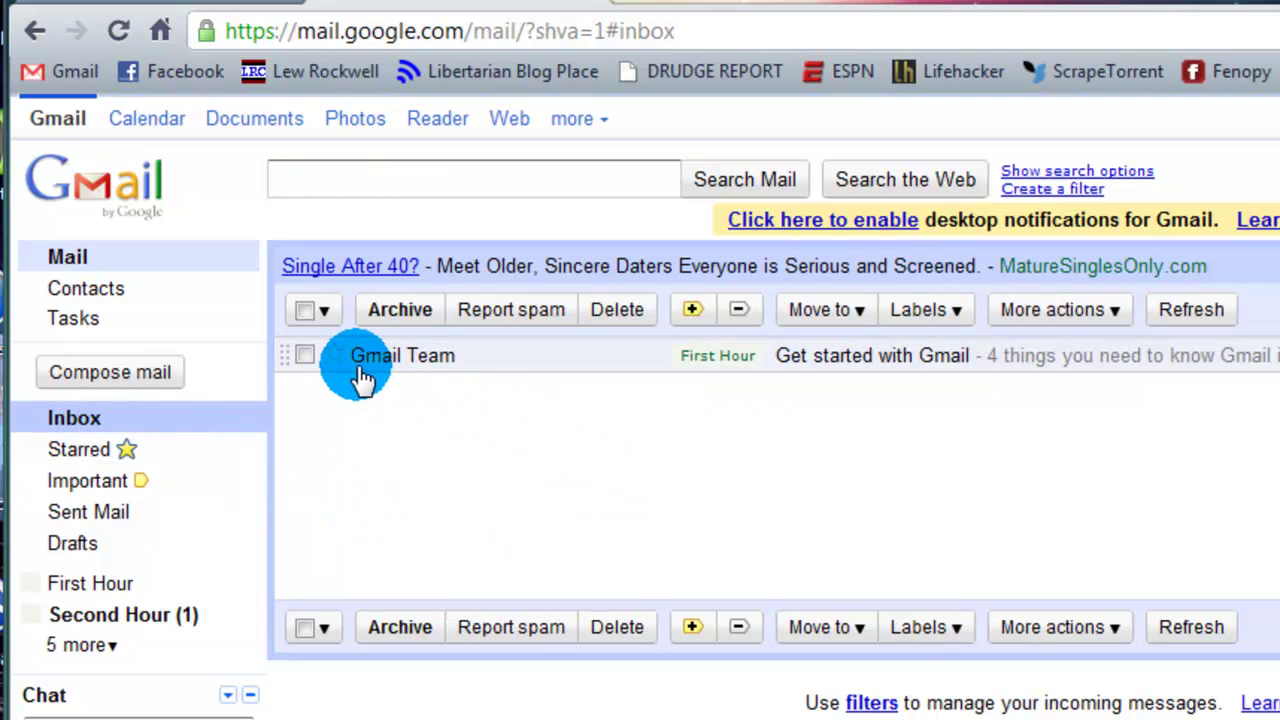
mouse_move(362, 377)
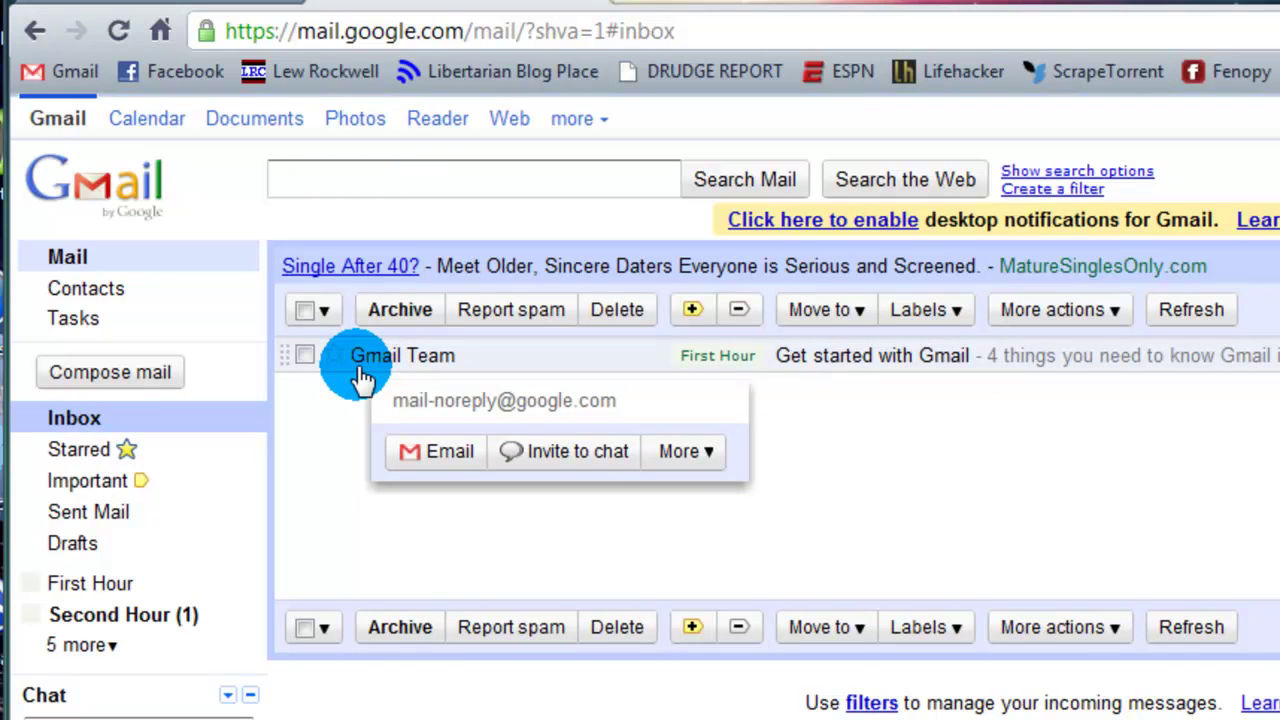